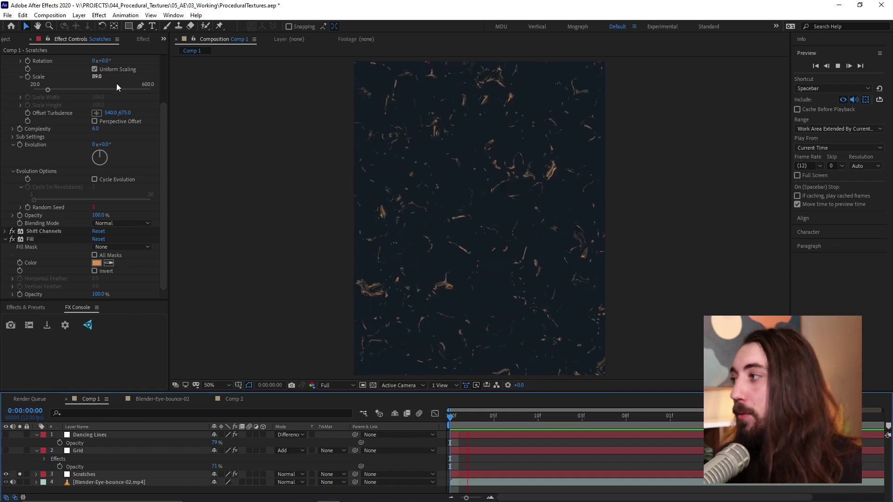
Undo the contrast change on the Scratches noise
scroll(108, 169, "up", 2)
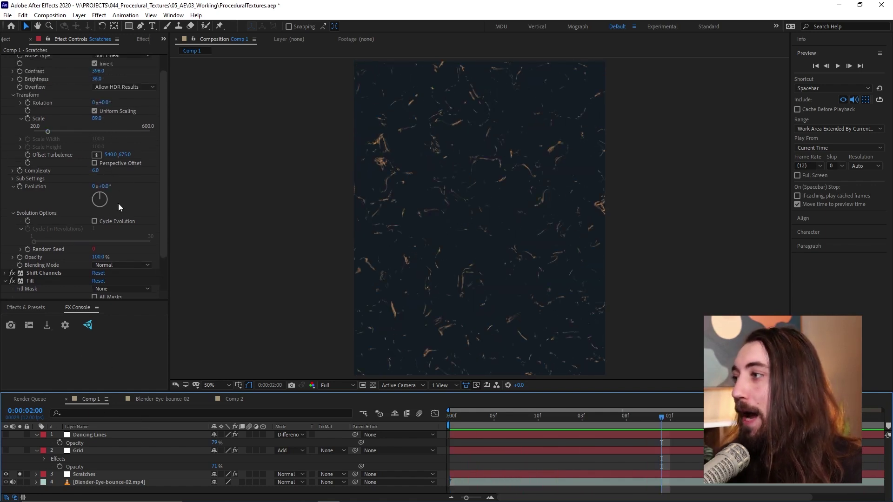
scroll(103, 96, "up", 1)
left_click_drag(99, 90, 62, 93)
key("ctrl+z")
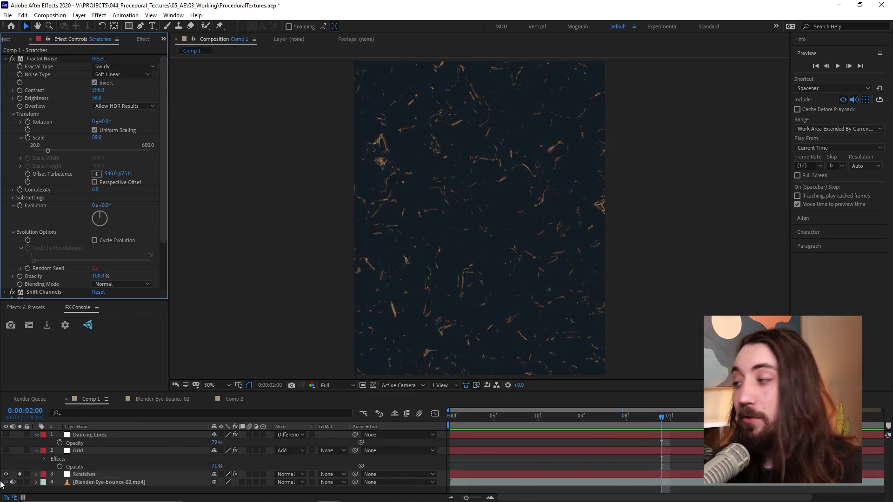
Show the Scratches and Grid layers, preview the comp, and briefly solo Grid
left_click(20, 474)
left_click(6, 451)
key("space")
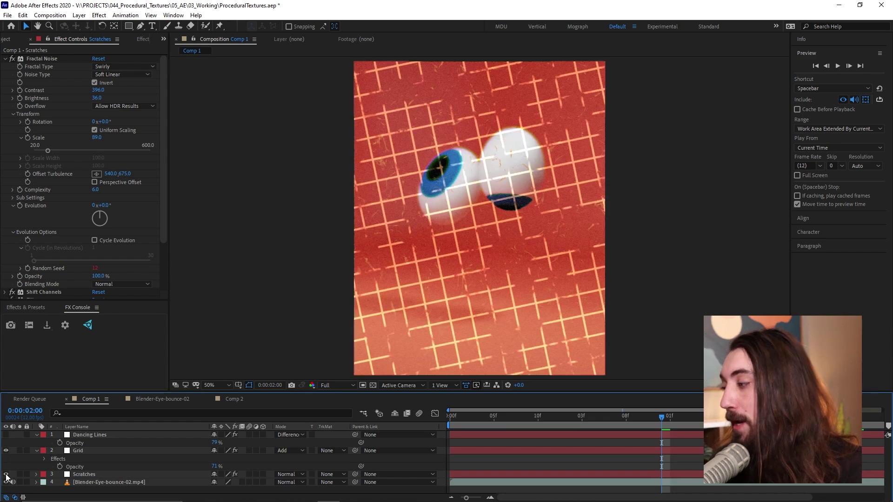
left_click(20, 451)
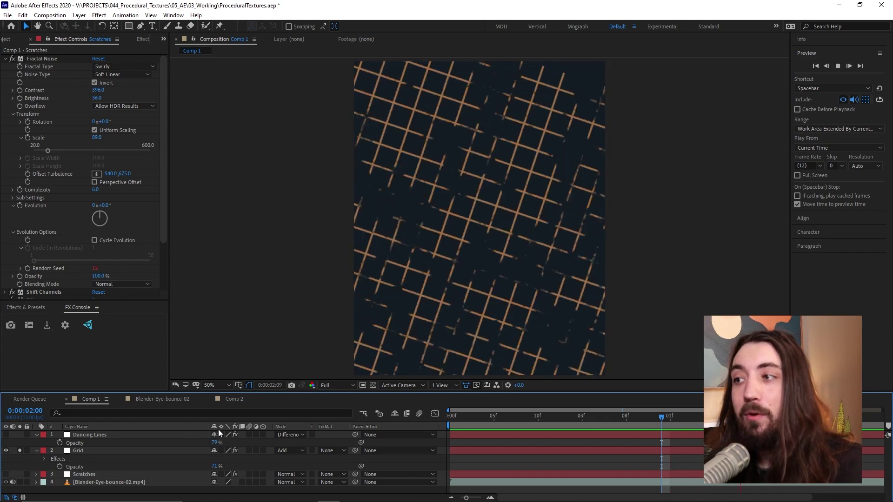
left_click(19, 450)
Turn on Dancing Lines, solo it briefly, hide Grid, and preview the composition
left_click(6, 434)
left_click(20, 434)
left_click(19, 435)
left_click(6, 451)
key("space")
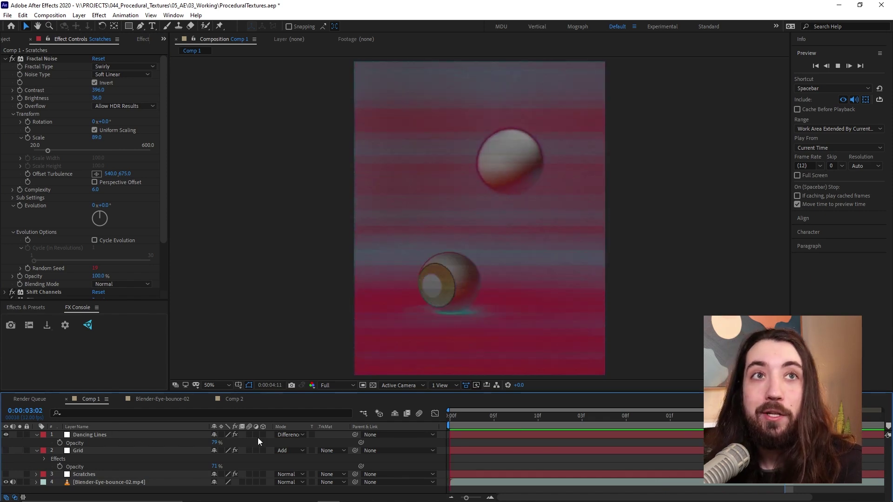
key("space")
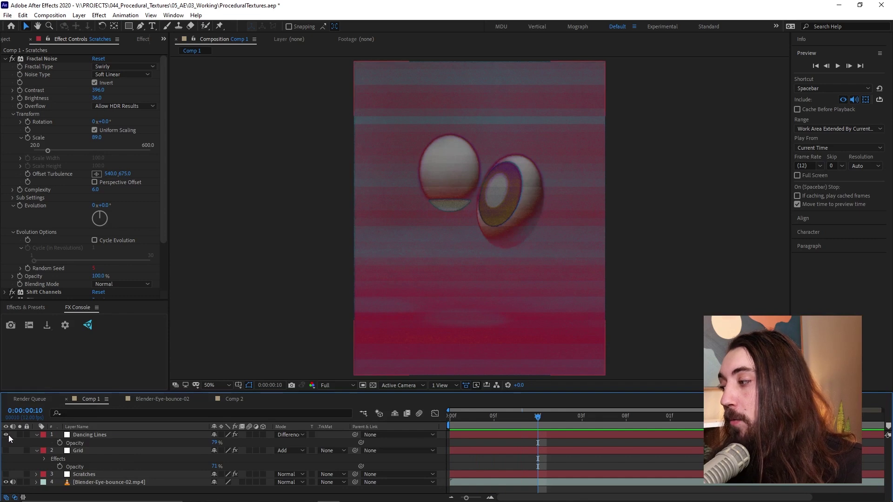
Hide Dancing Lines, show and solo Scratches, and try then undo a larger noise scale
left_click(6, 434)
left_click(6, 474)
left_click(20, 474)
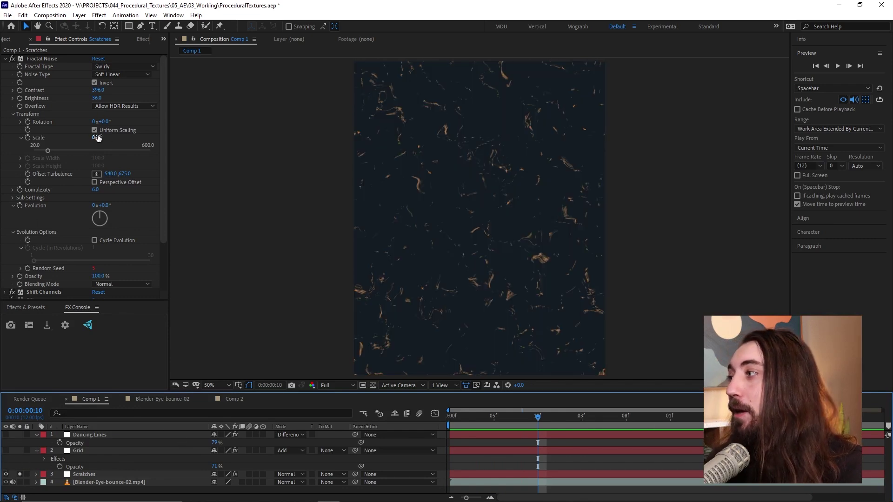
left_click_drag(97, 138, 438, 138)
key("ctrl+z")
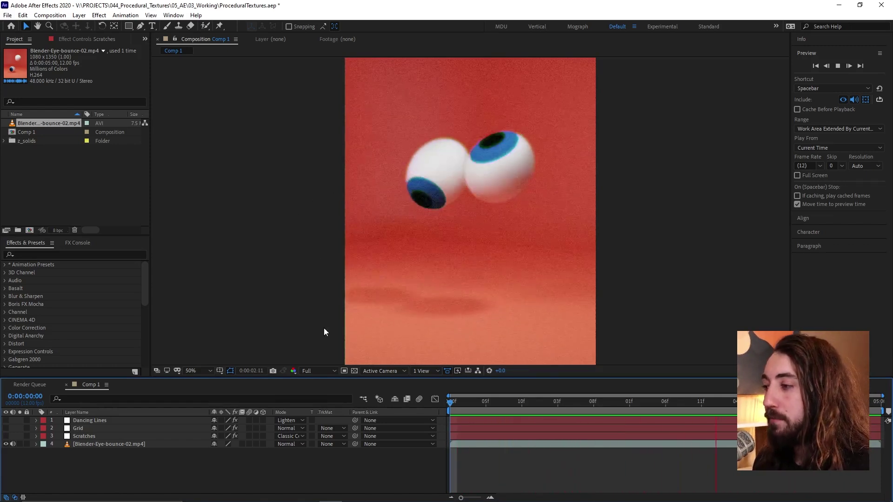
Create a new composition from the eyeball footage and return to its first frames
left_click(6, 437)
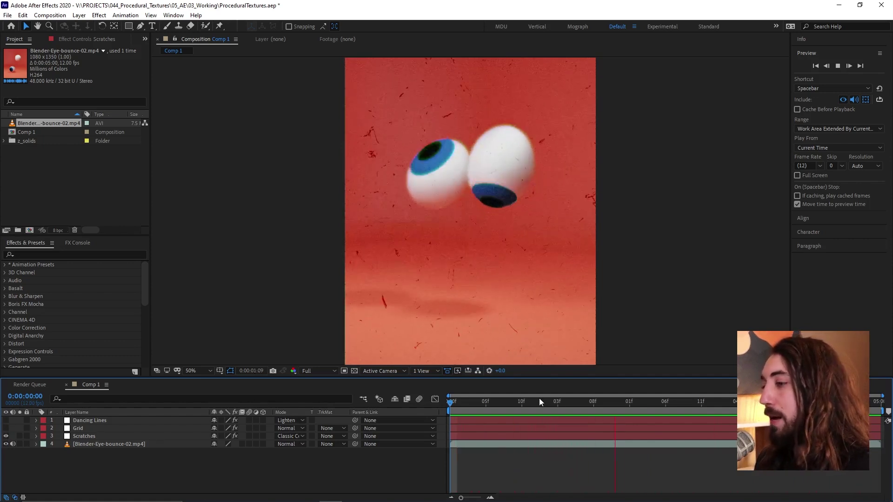
left_click(557, 402)
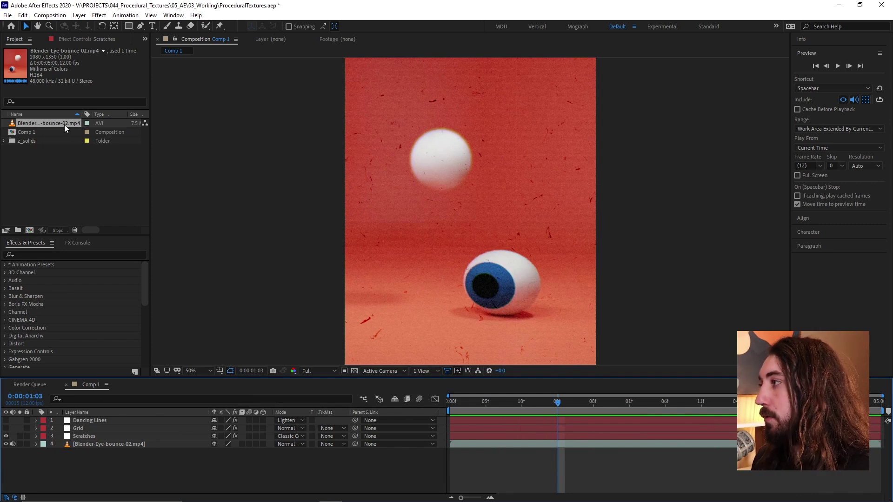
left_click_drag(64, 124, 29, 230)
left_click_drag(473, 403, 454, 407)
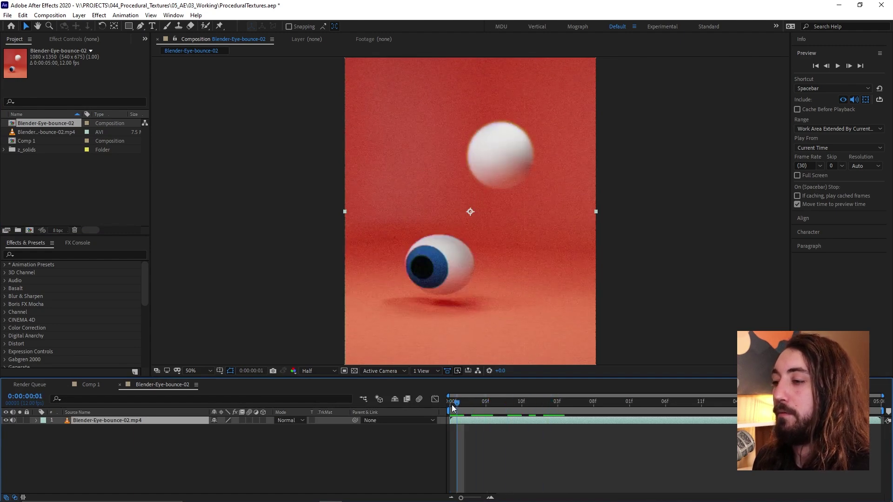
left_click(268, 469)
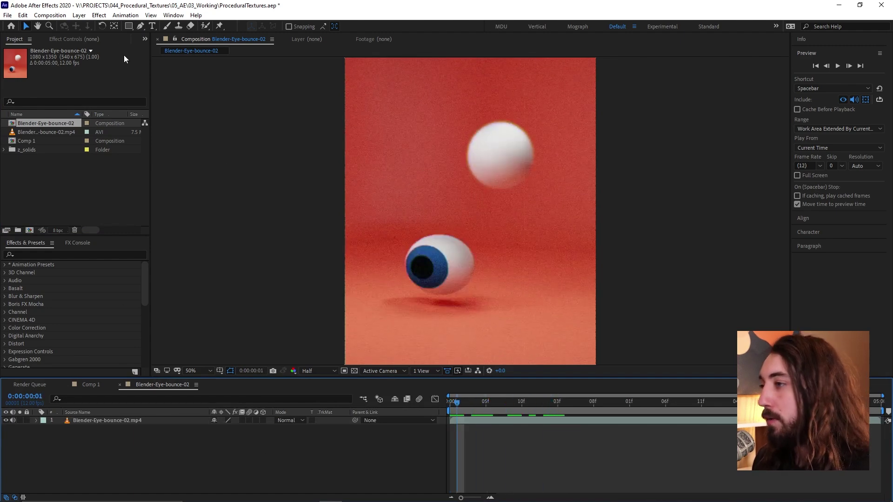
Add a comp-size solid layer named Scratches
left_click(79, 16)
mouse_move(91, 27)
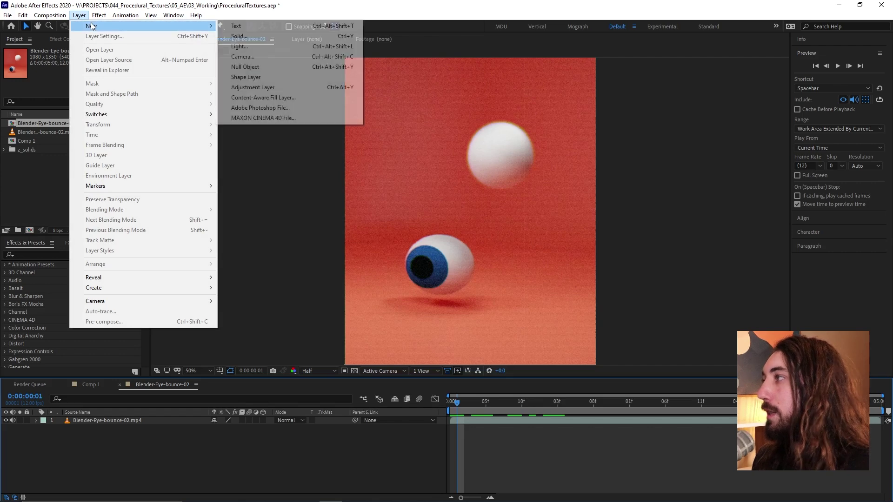
left_click(287, 37)
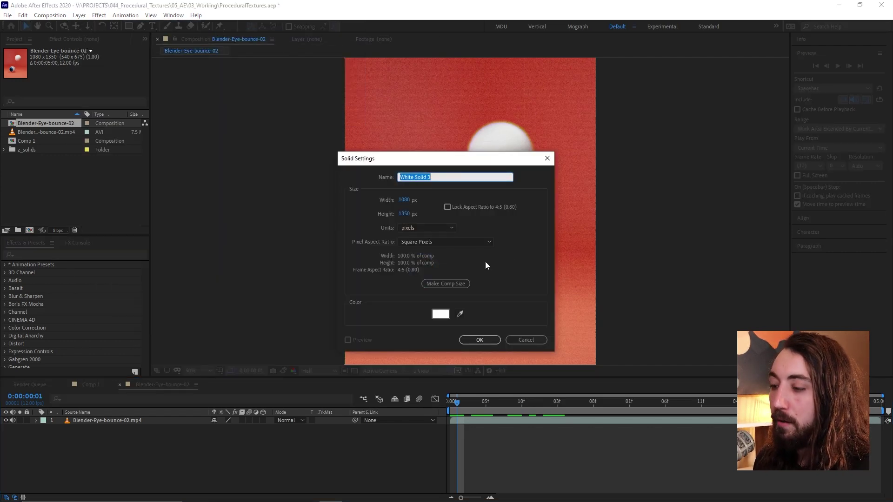
type("Scratch")
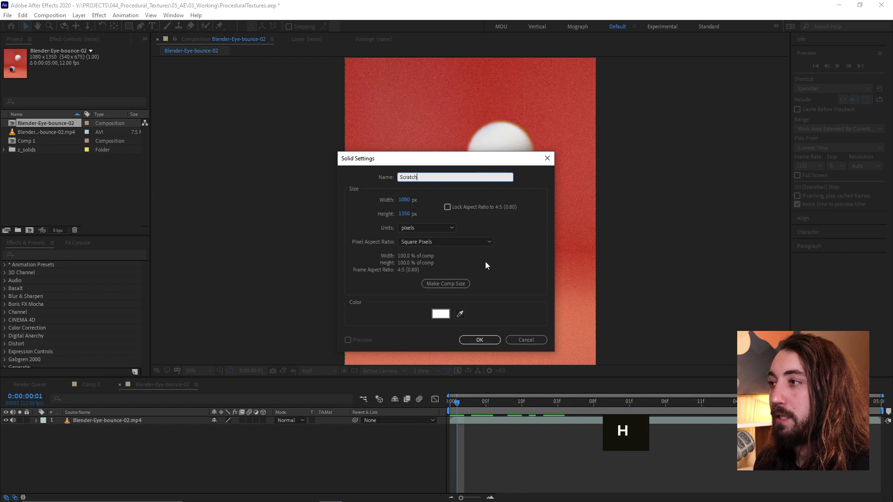
type("es")
left_click(459, 284)
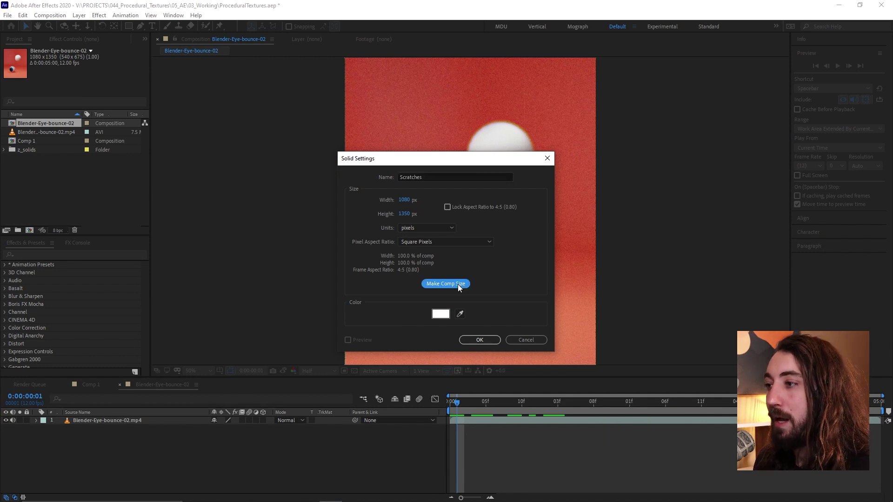
left_click(478, 339)
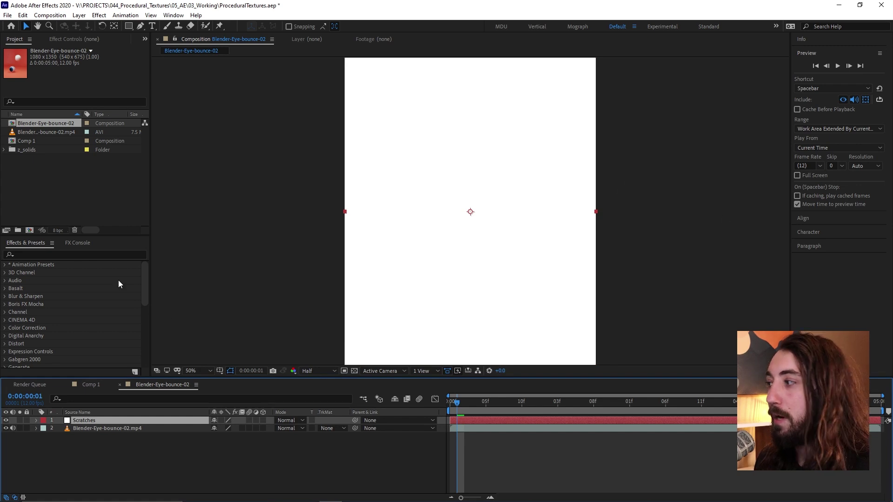
Apply Fractal Noise to the Scratches solid and move to frame 8
left_click(104, 254)
type("fracta")
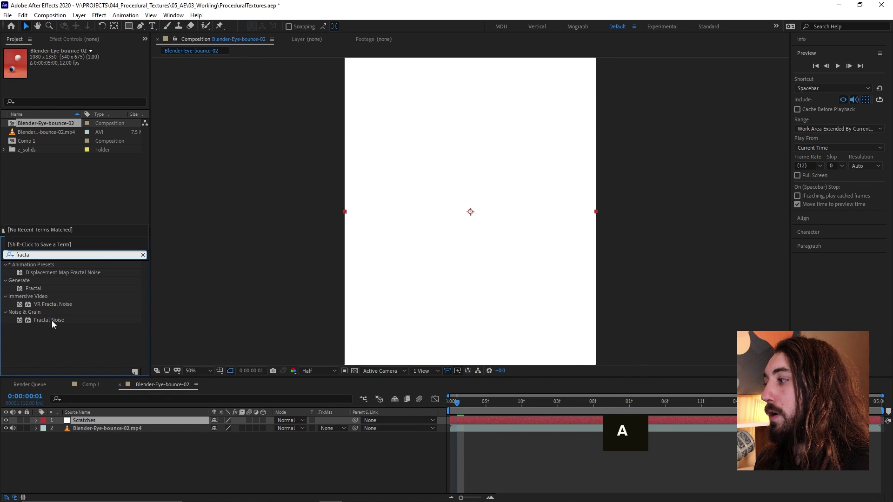
double_click(51, 320)
left_click_drag(470, 406, 500, 414)
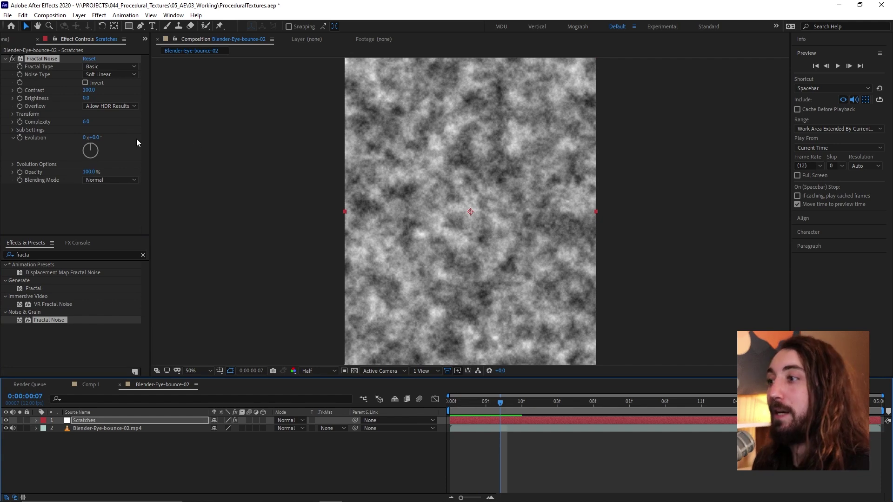
Try Fractal Types Turbulent Smooth, Turbulent Basic, Turbulent Sharp and Dynamic, settling on Swirly
left_click(109, 67)
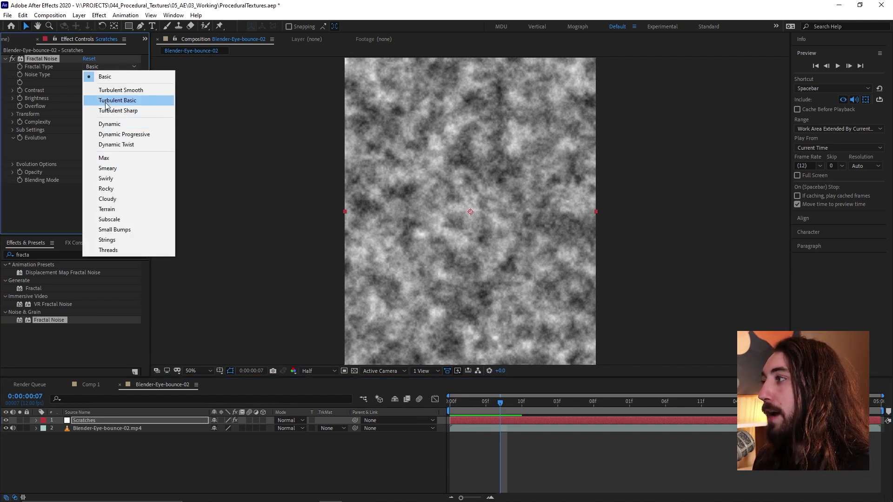
left_click(107, 91)
left_click(110, 67)
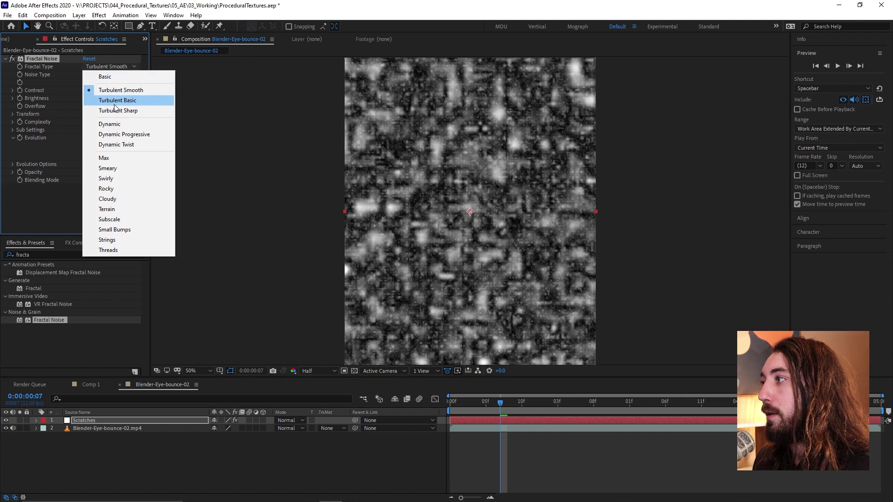
left_click(112, 100)
left_click(109, 67)
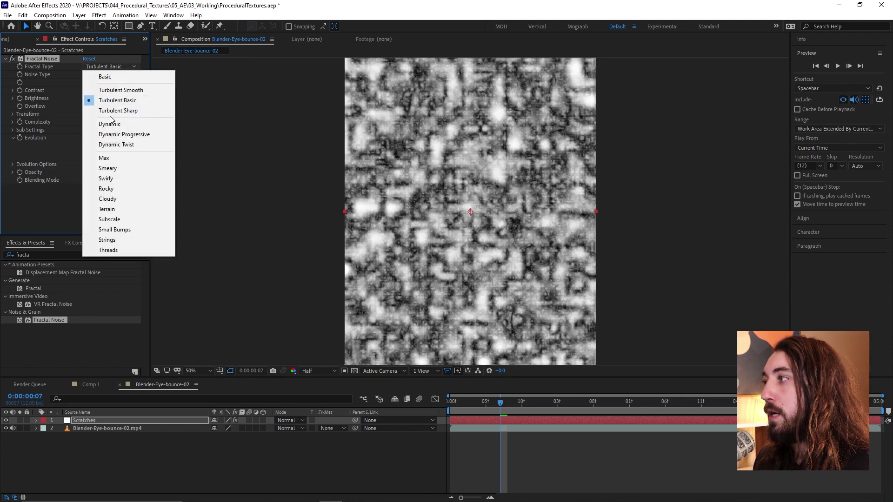
left_click(111, 110)
left_click(104, 67)
left_click(110, 124)
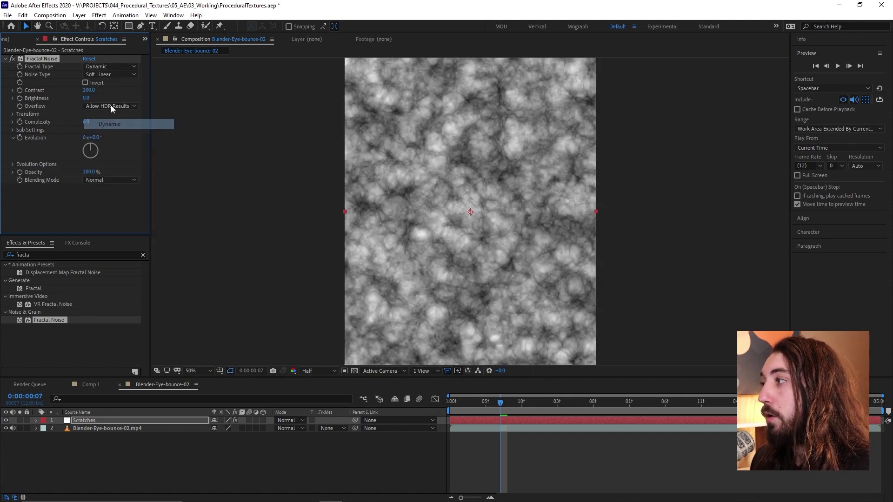
left_click(109, 65)
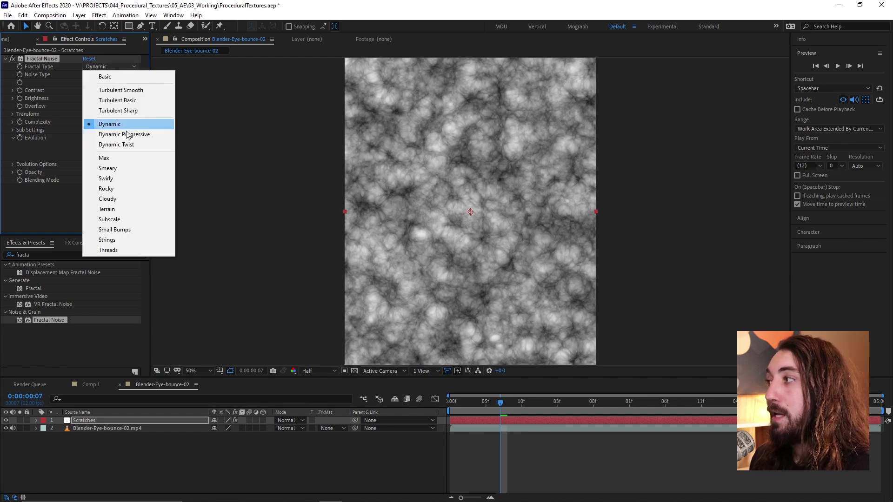
left_click(136, 178)
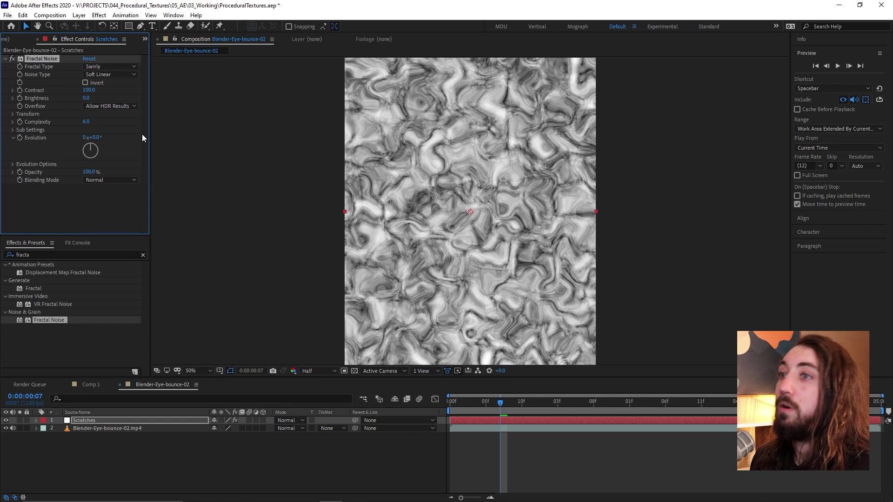
Try the Block and Linear noise types, settling on Soft Linear
left_click(120, 75)
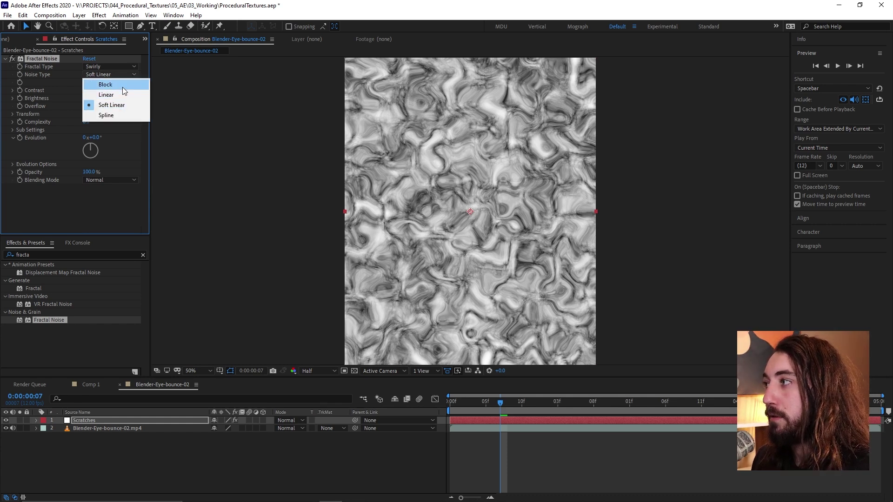
left_click(122, 86)
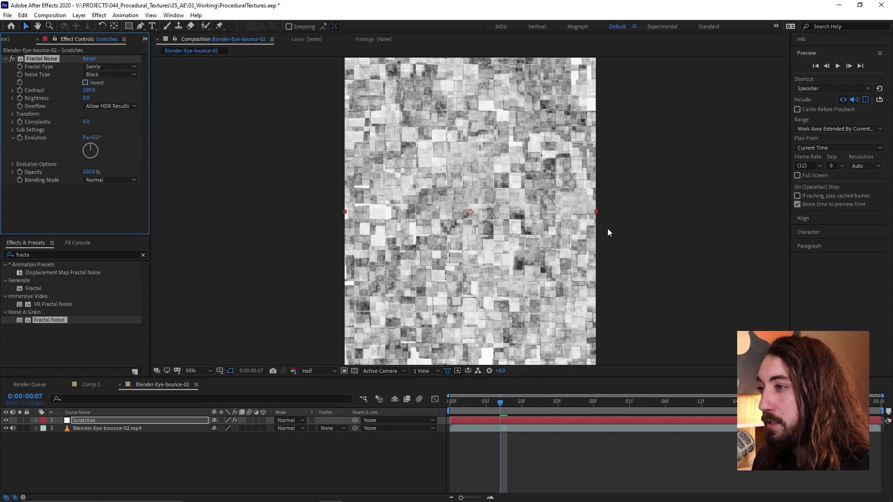
scroll(462, 216, "up", 2)
scroll(462, 215, "down", 2)
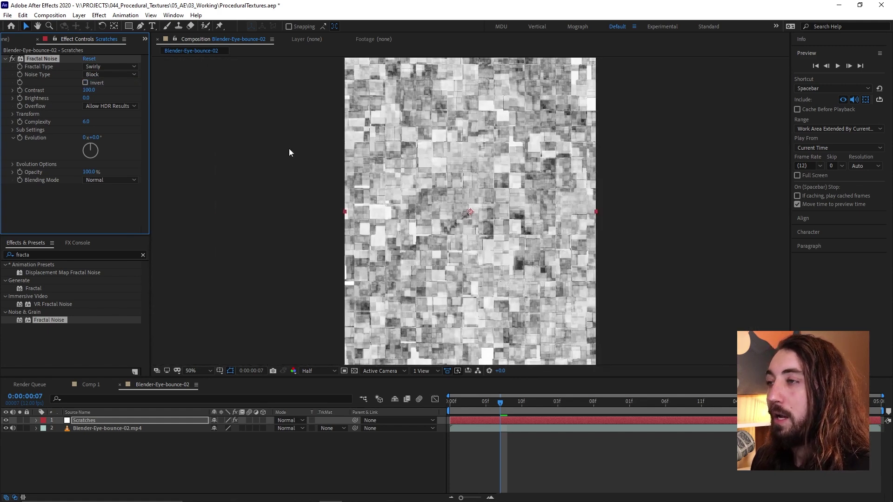
left_click(96, 74)
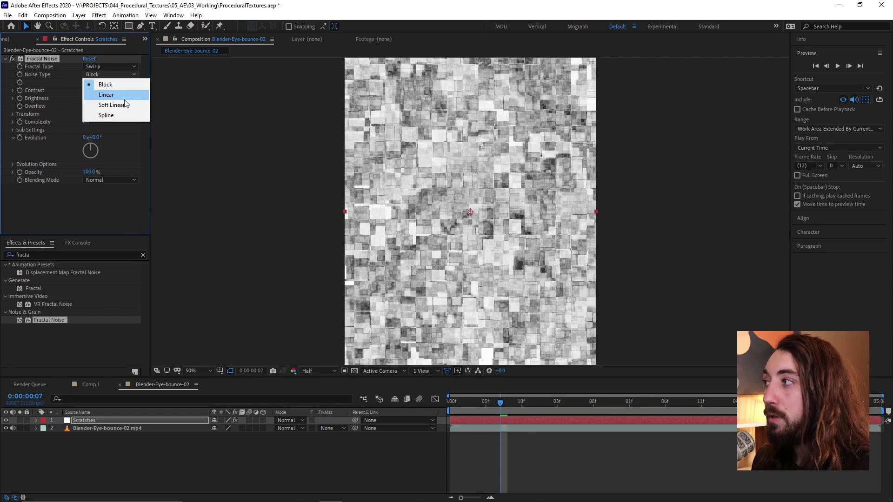
left_click(125, 96)
left_click(111, 74)
left_click(123, 105)
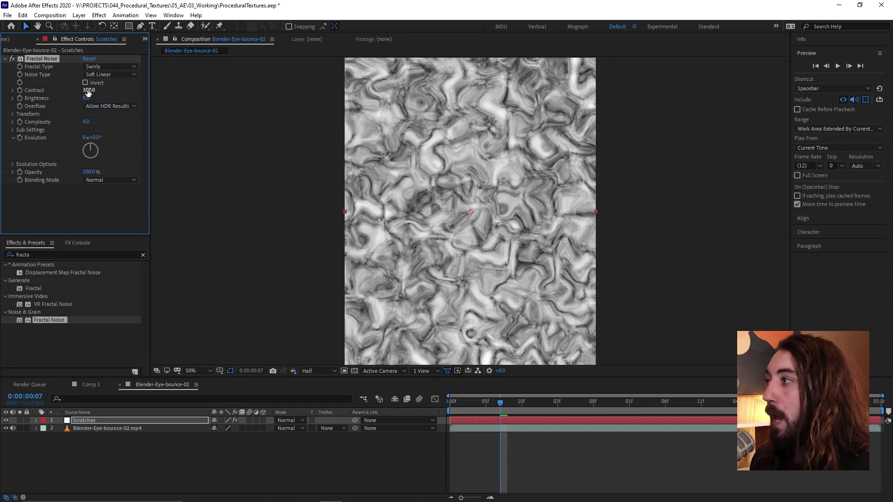
Raise Fractal Noise Contrast to about 382 and check the result at 100% zoom
left_click_drag(89, 90, 228, 92)
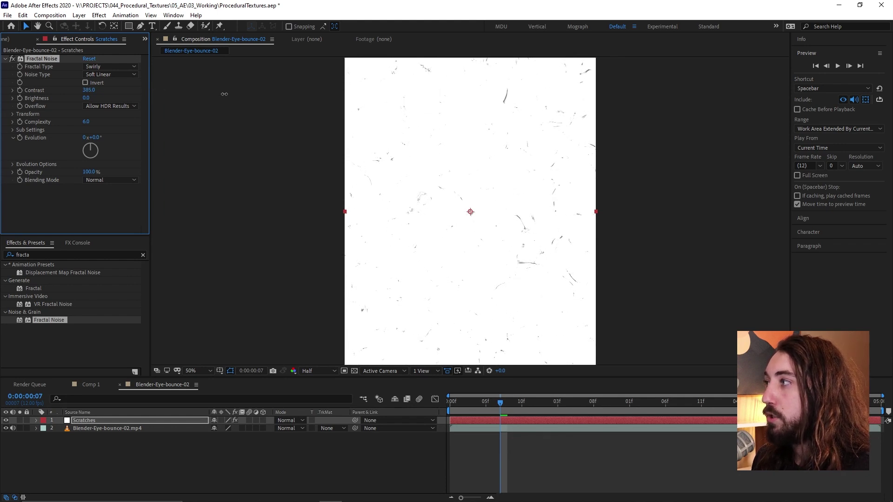
key("slash")
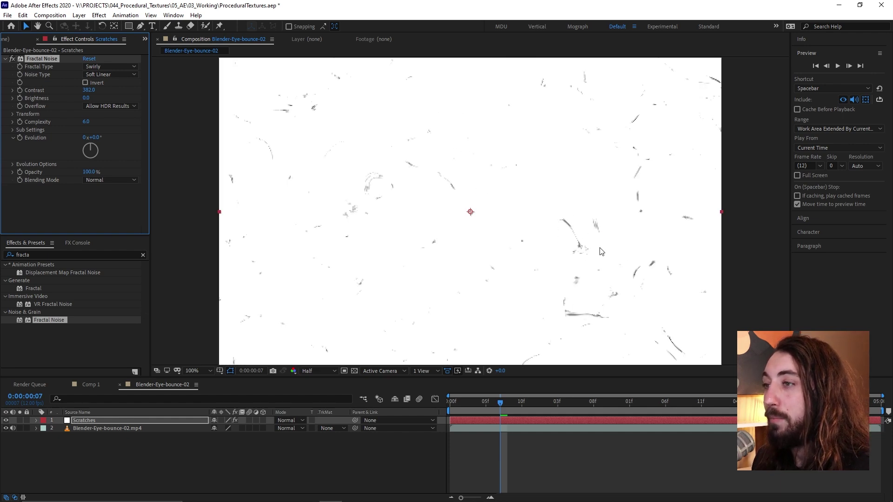
key("comma")
key("comma")
key("comma")
key("comma")
key("period")
key("period")
key("period")
key("period")
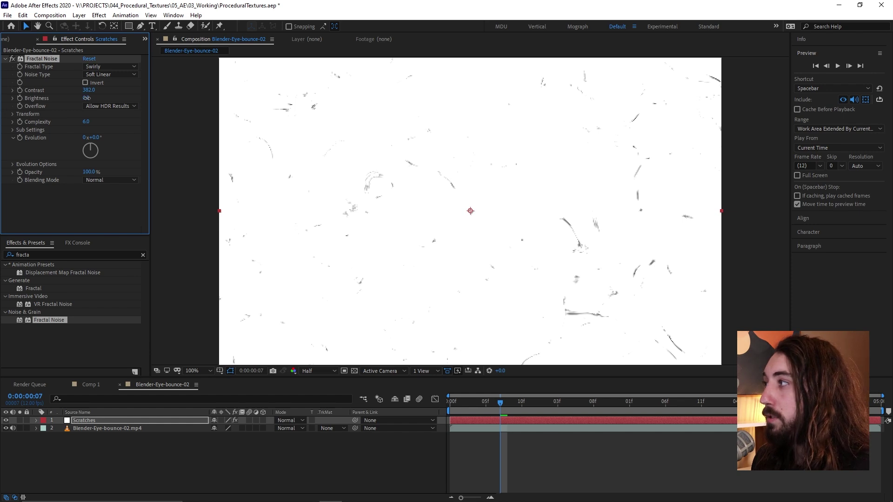
Raise Brightness to 19, set preview resolution to Full, and view frame 06 at 100%
left_click_drag(87, 98, 91, 97)
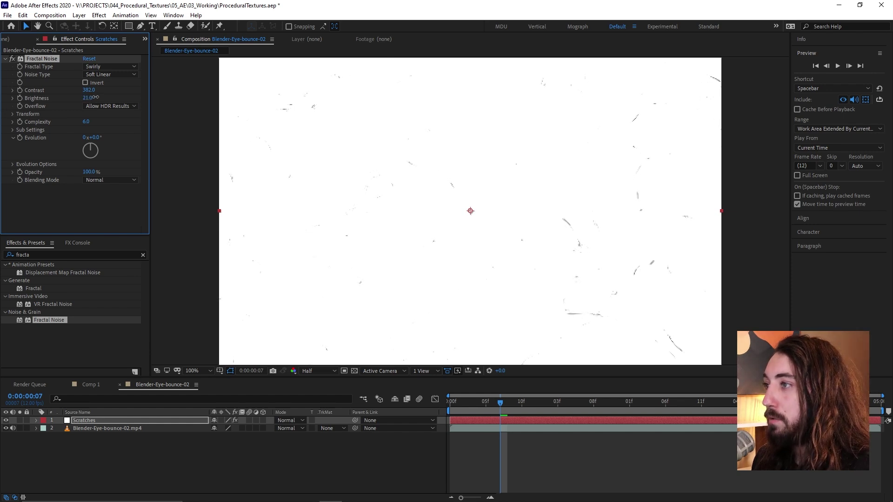
left_click(313, 372)
left_click(319, 391)
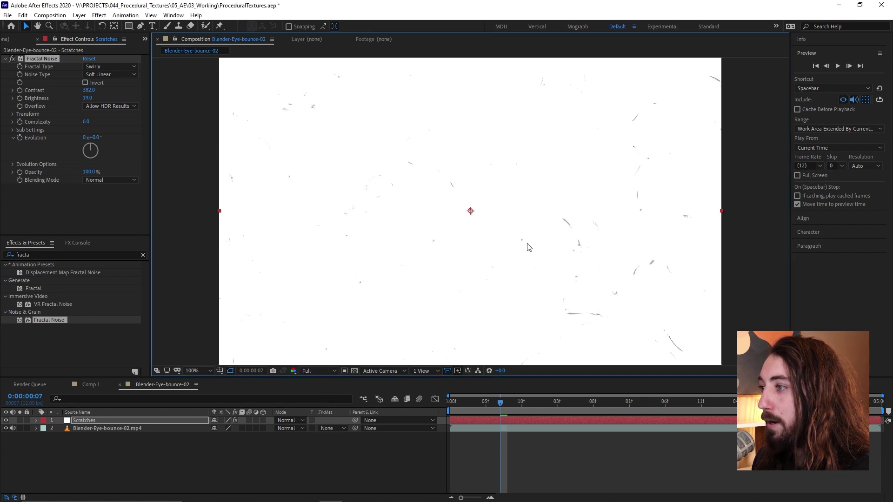
left_click(491, 403)
left_click_drag(490, 402, 495, 194)
key("comma")
key("comma")
key("comma")
key("comma")
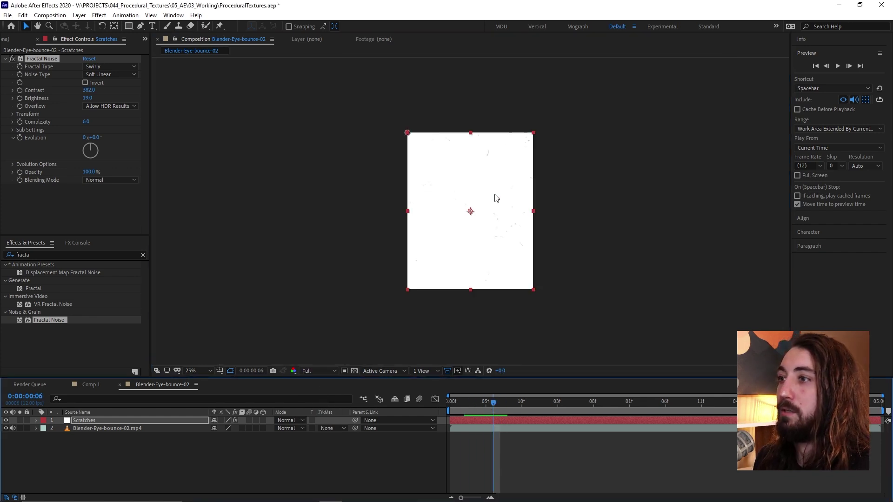
key("period")
key("period")
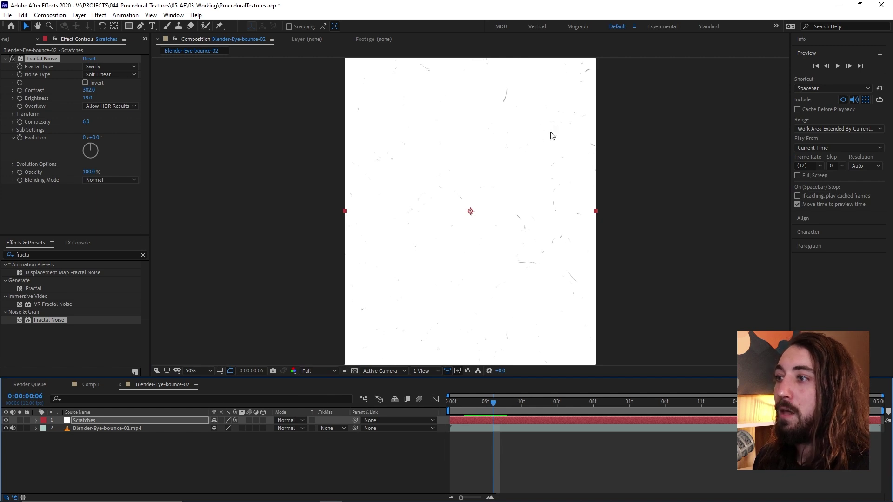
key("period")
key("period")
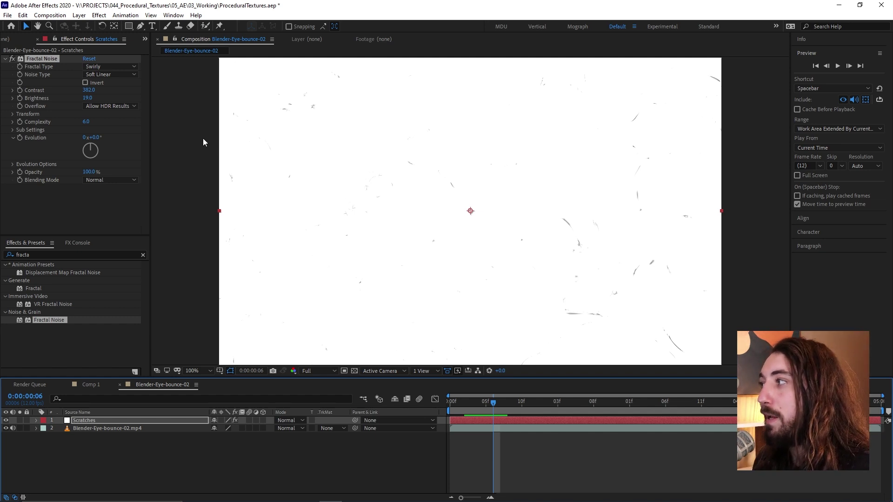
Give Random Seed under Evolution Options the expression time*6 and preview the changing scratches
left_click(13, 165)
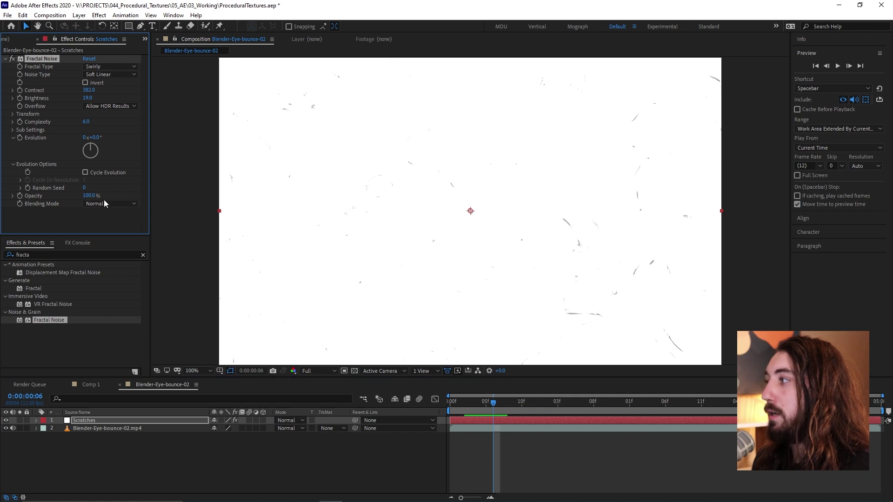
left_click(28, 188, "alt")
scroll(522, 445, "down", 1)
type("time*")
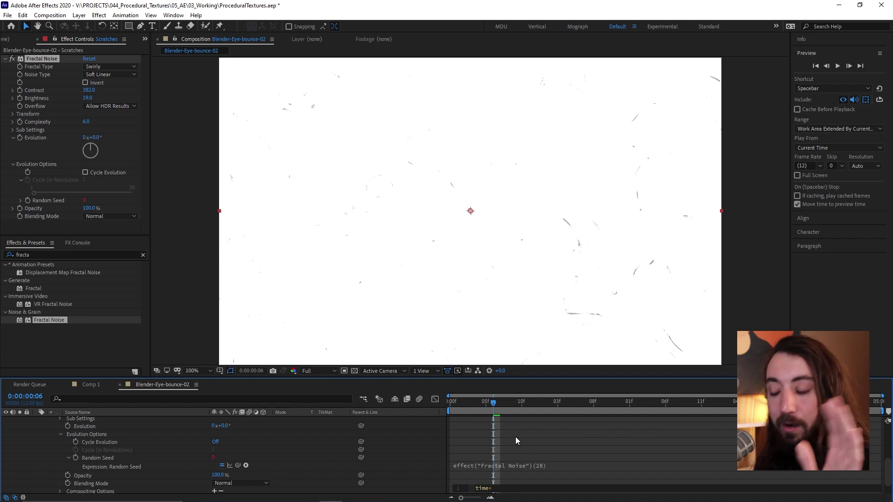
type("6")
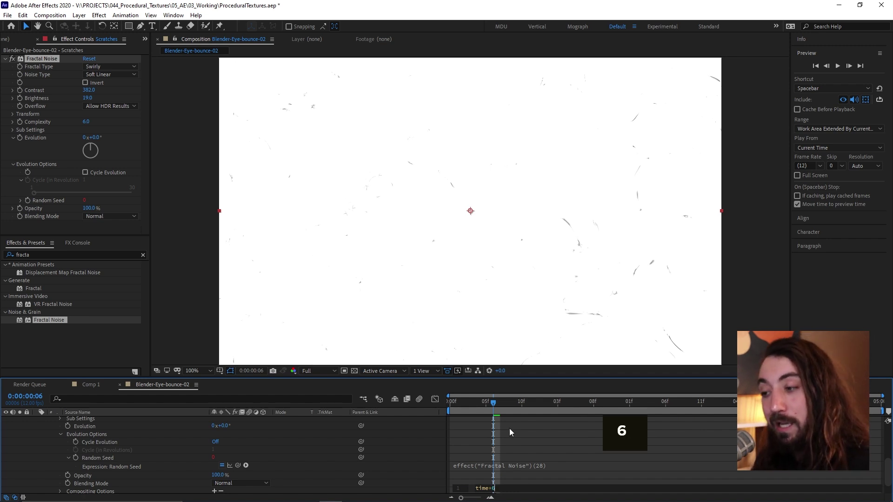
left_click(507, 431)
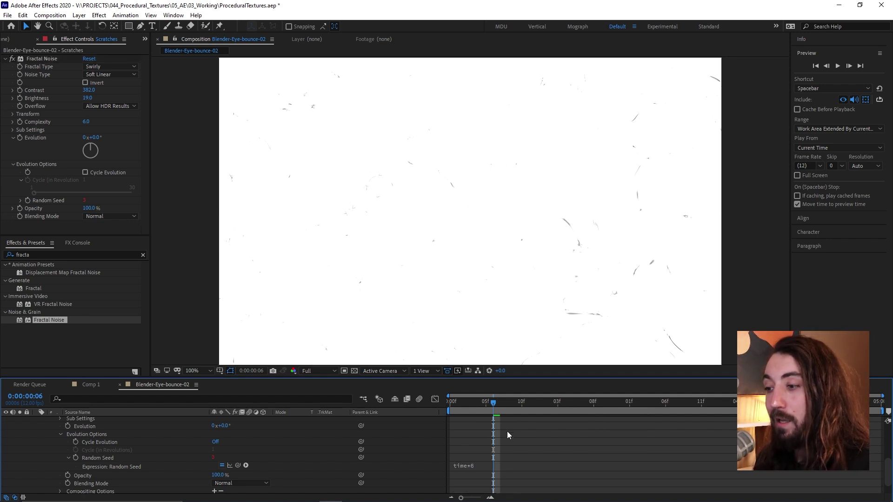
left_click(478, 468)
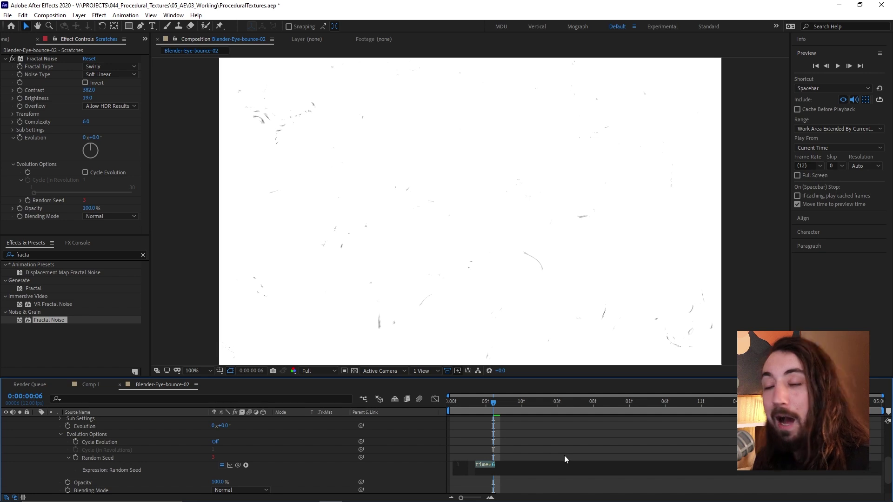
left_click(530, 433)
key("space")
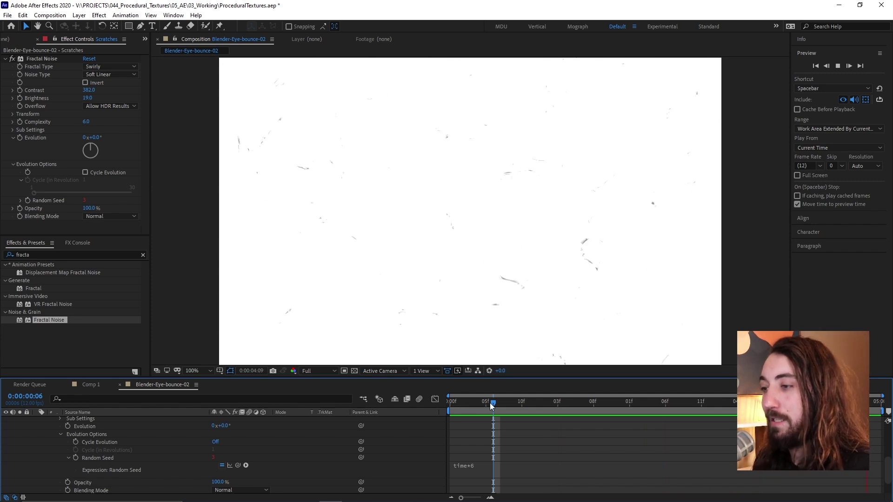
key("comma")
key("comma")
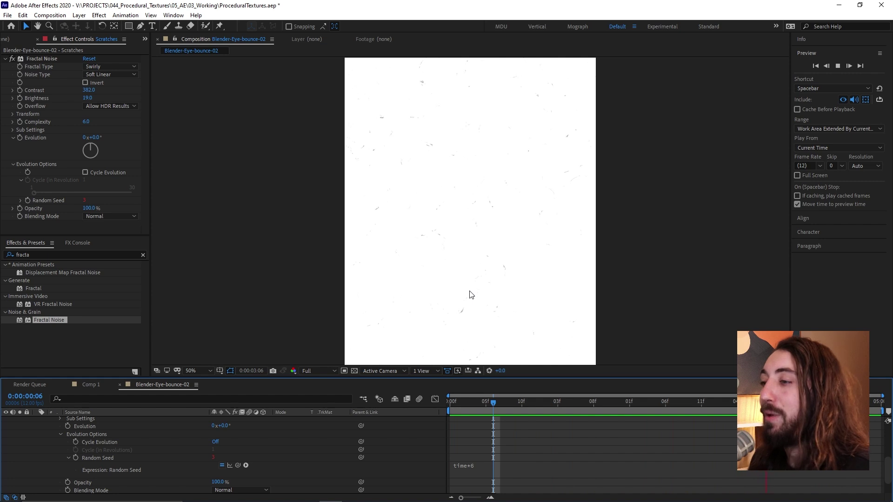
Stop playback, collapse the effect properties, and select the Scratches layer
key("u")
left_click(36, 420)
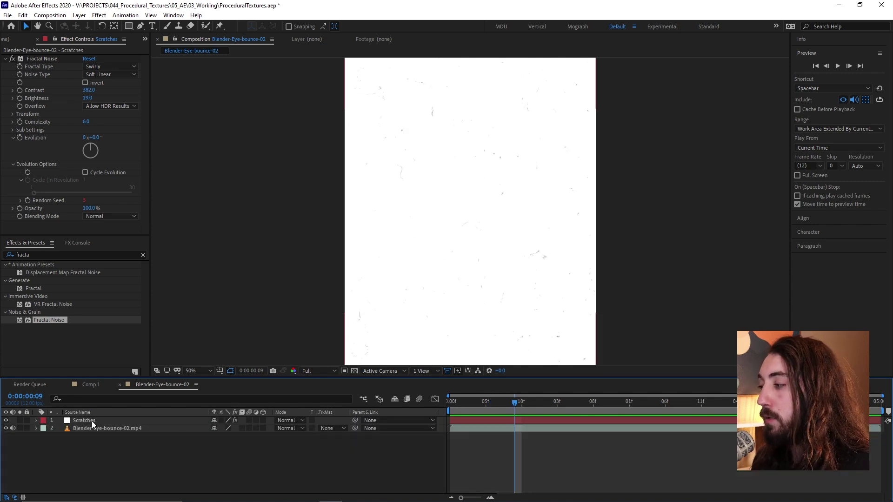
left_click(92, 421)
left_click(287, 420)
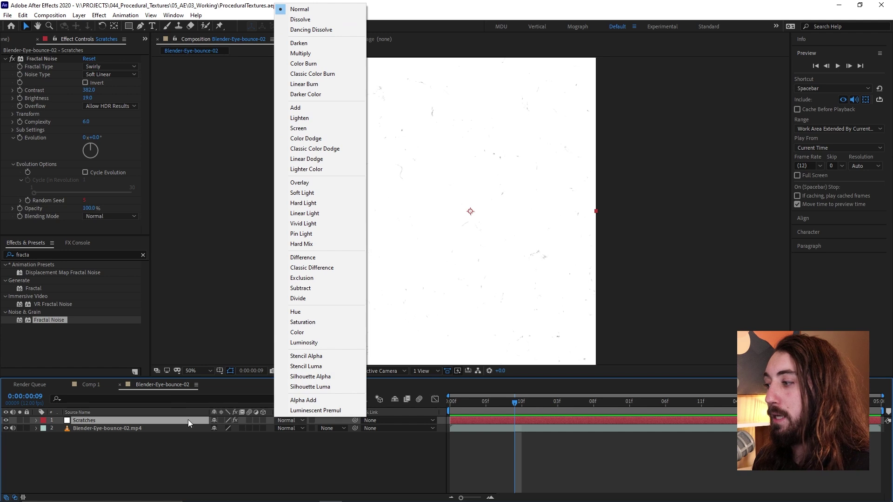
left_click(214, 420)
Cycle the Scratches blend mode through Darken, Color Burn, Color Dodge, Linear Light and Difference
key("shift")
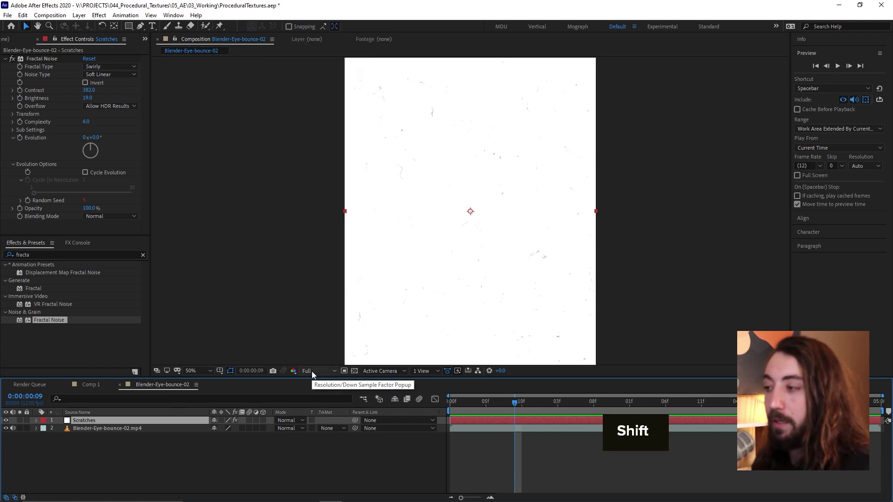
key("shift+equal")
key("shift+equal")
key("shift+equal")
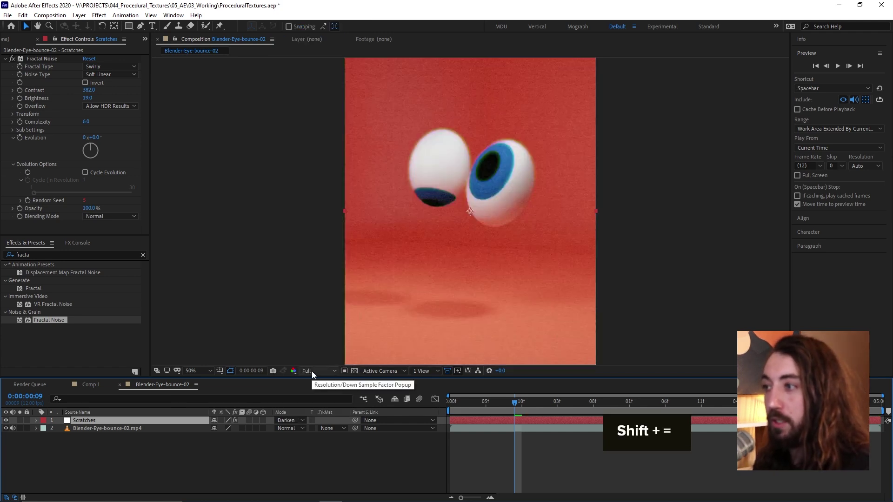
key("shift+equal")
key("shift+equal")
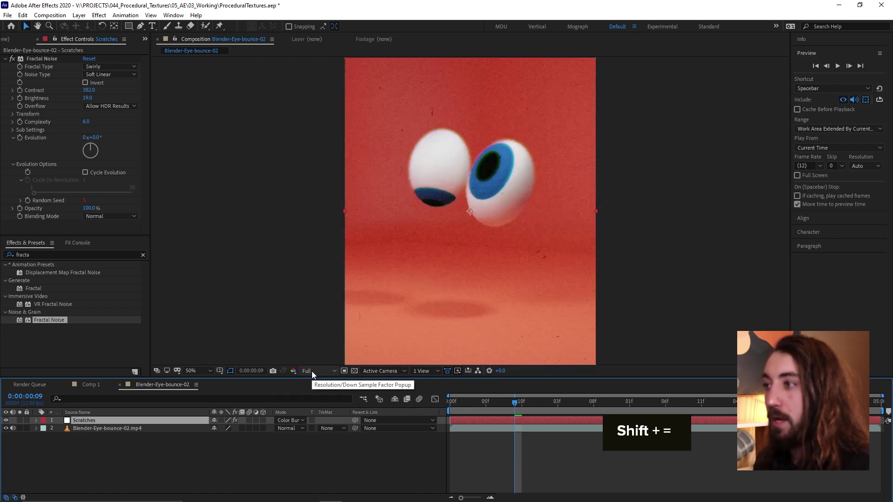
key("shift+equal")
key("shift+equal")
key("shift+equal")
key("shift+equal")
key("shift+equal")
key("shift+equal")
key("shift+equal")
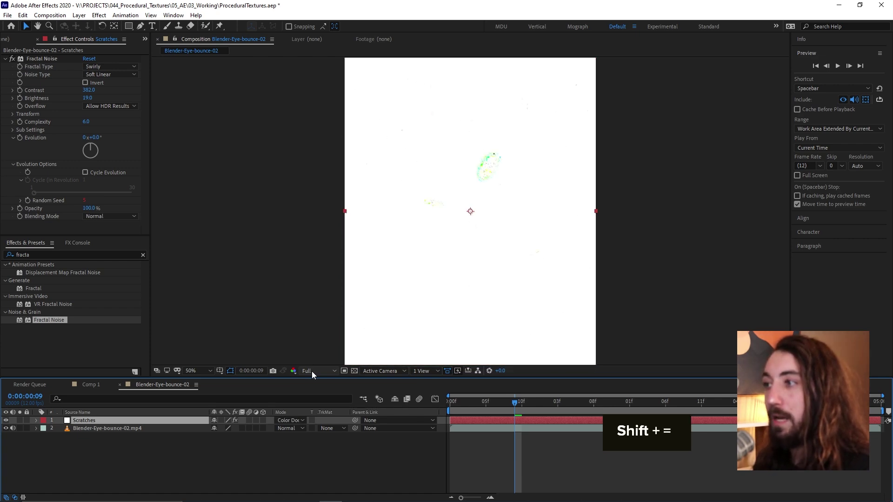
key("shift+equal")
key("shift+equal")
key("shift+equal")
key("shift+equal")
key("shift+equal")
key("shift+equal")
key("shift+equal")
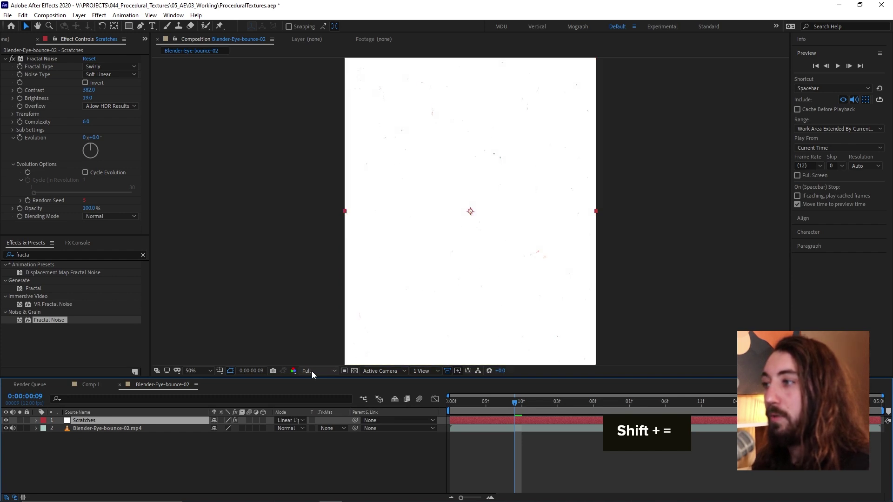
key("shift+equal")
key("shift+equal")
key("shift+equal")
key("shift+equal")
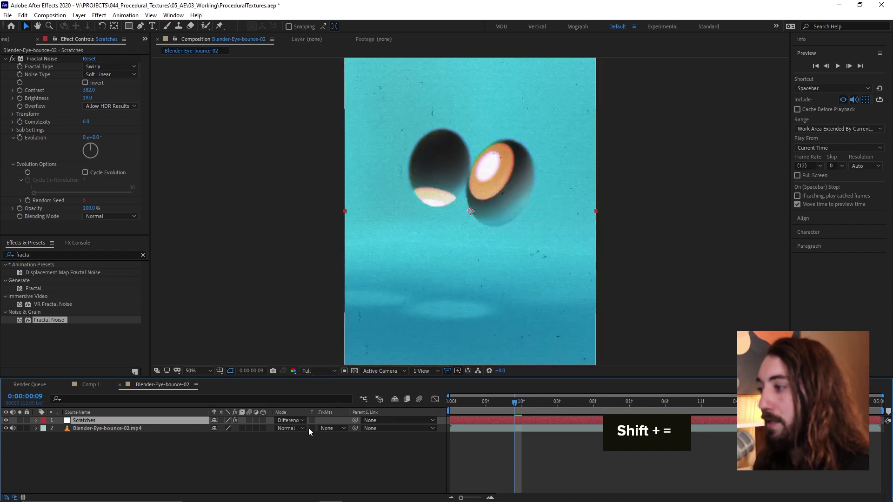
Set Scratches to Multiply, preview it, then switch it back to Normal
left_click(303, 420)
left_click(344, 52)
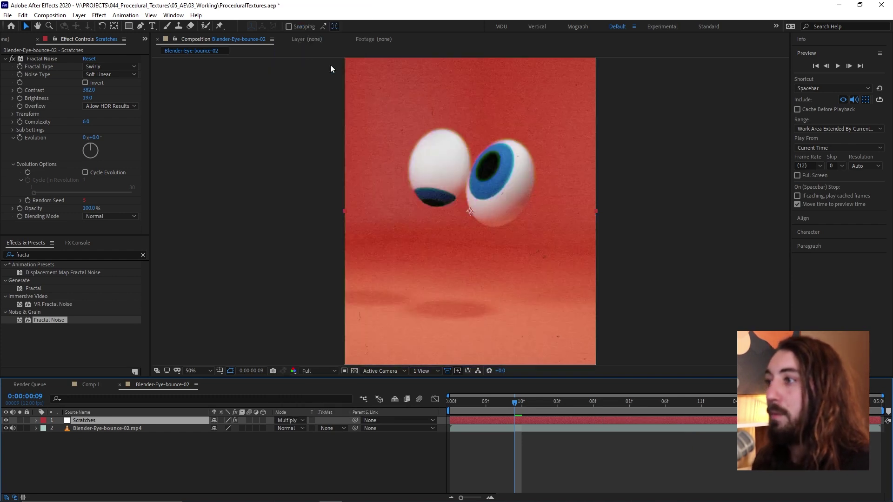
key("space")
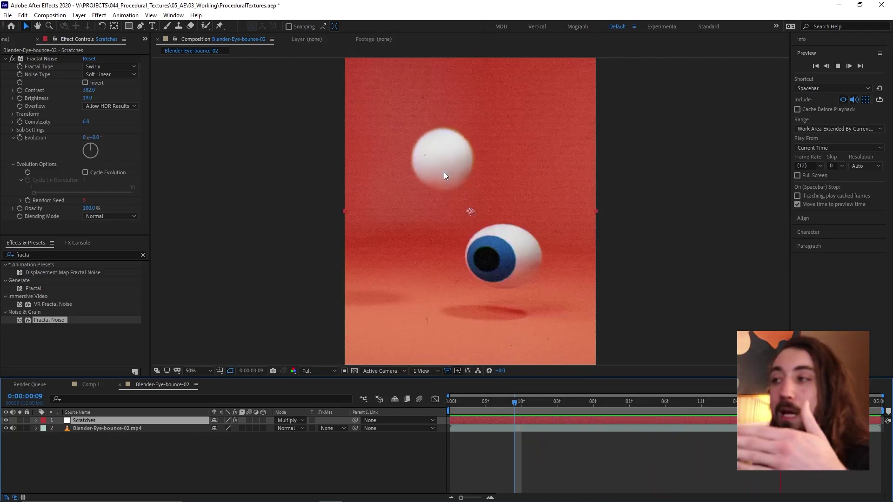
key("space")
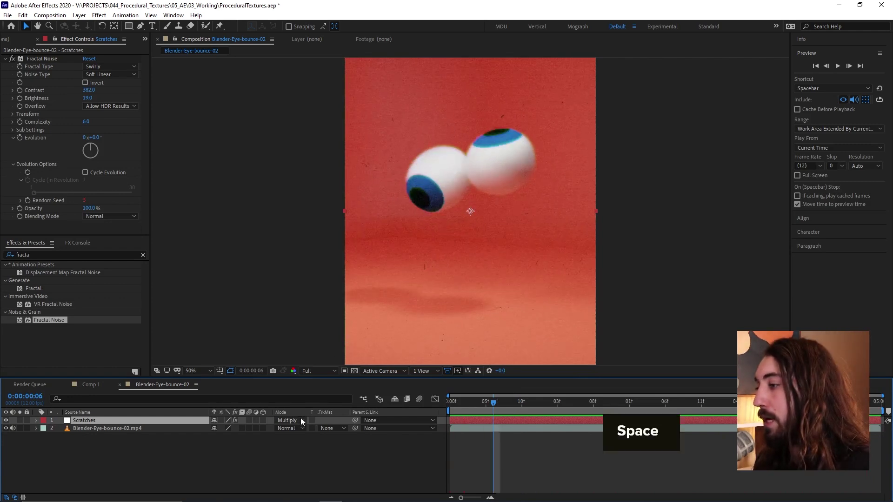
left_click(301, 419)
left_click(313, 9)
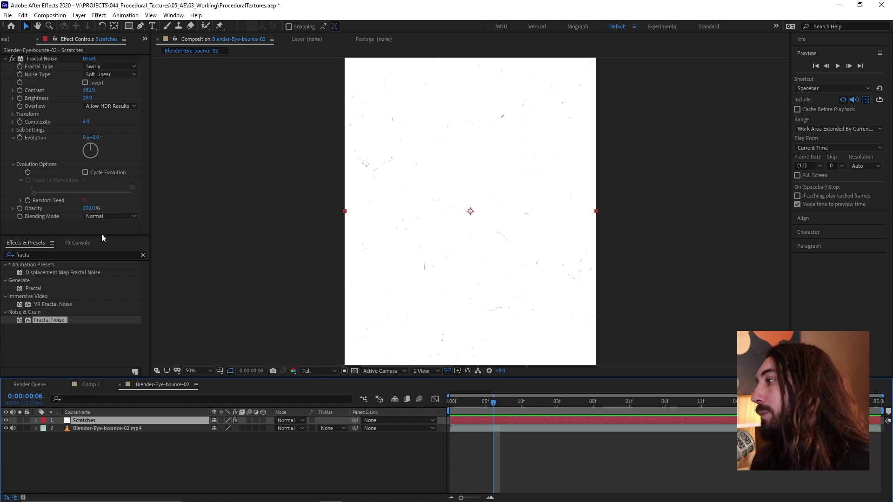
Apply Shift Channels to Scratches with Take Alpha From set to Luminance
left_click(132, 255)
type("shift")
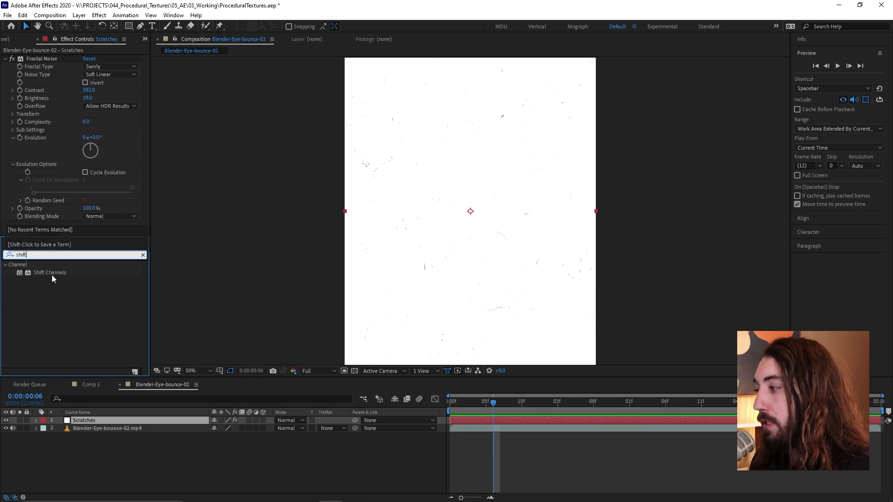
left_click_drag(52, 273, 105, 420)
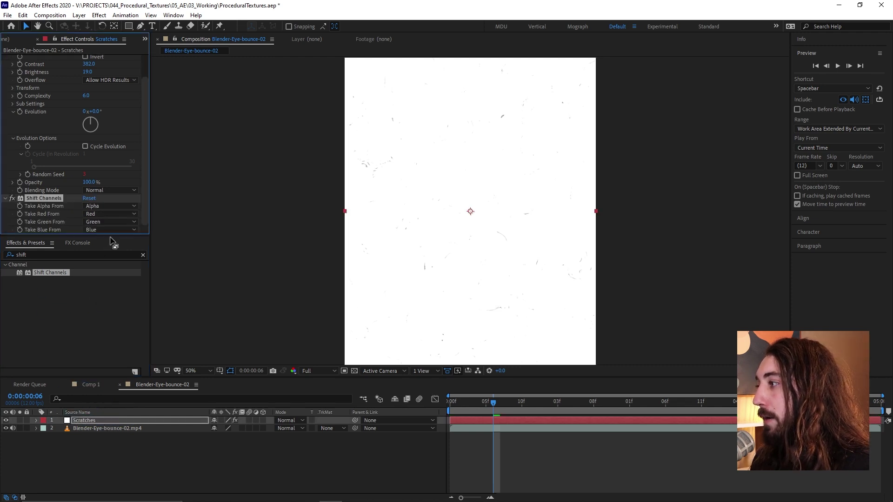
left_click_drag(112, 238, 110, 298)
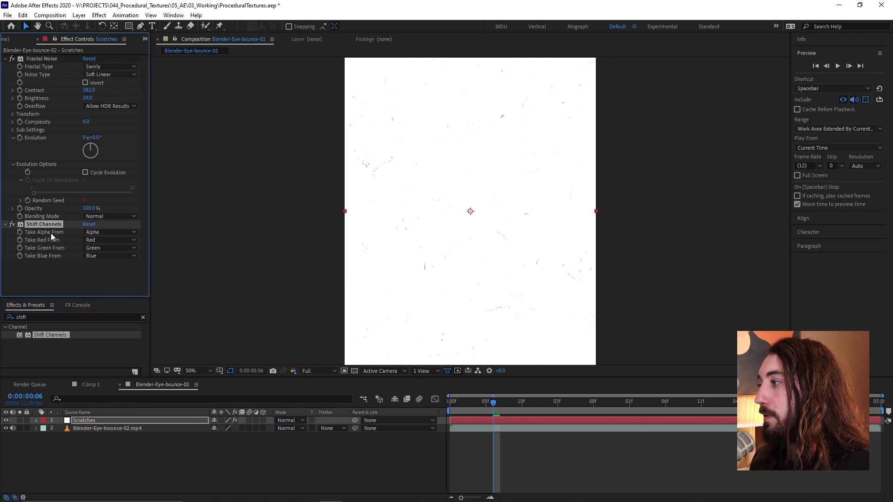
left_click(91, 233)
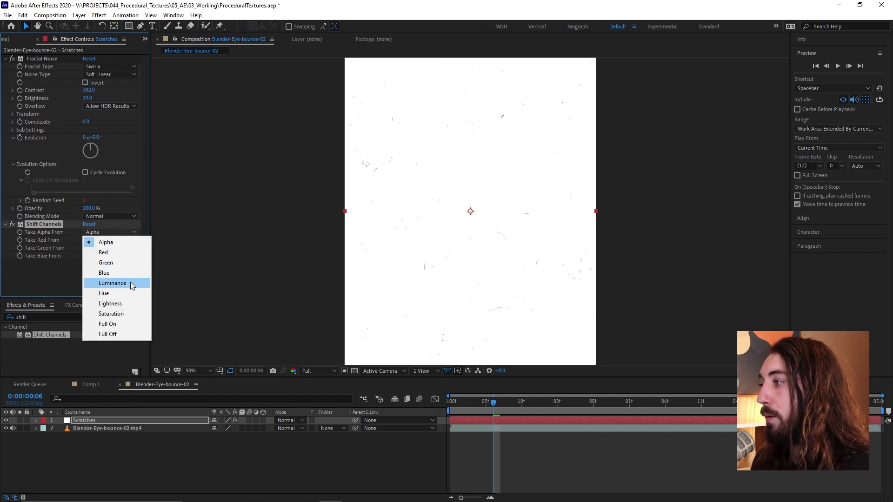
left_click(130, 283)
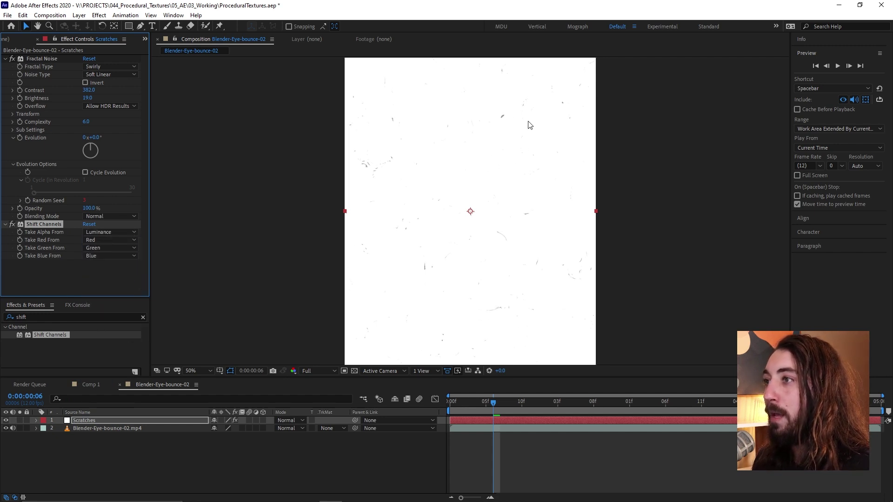
Zoom in and pan around to inspect the scratches, then zoom back to 100%
key("period")
key("period")
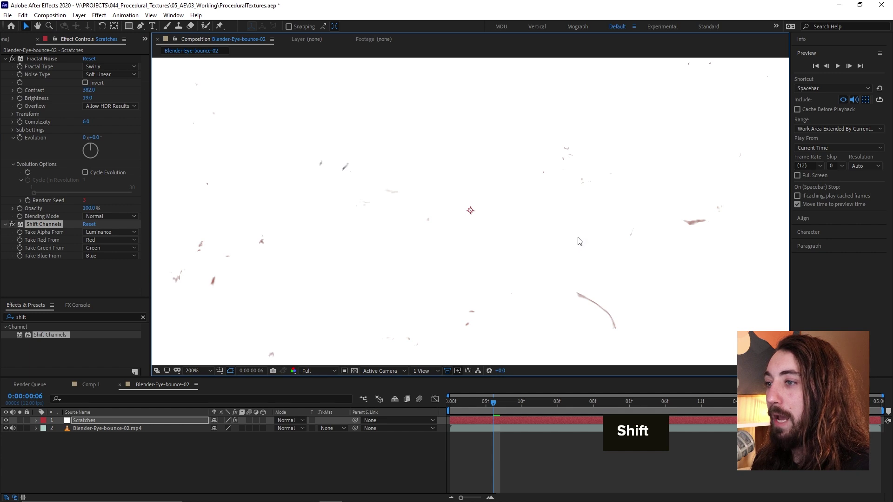
left_click_drag(626, 302, 459, 207)
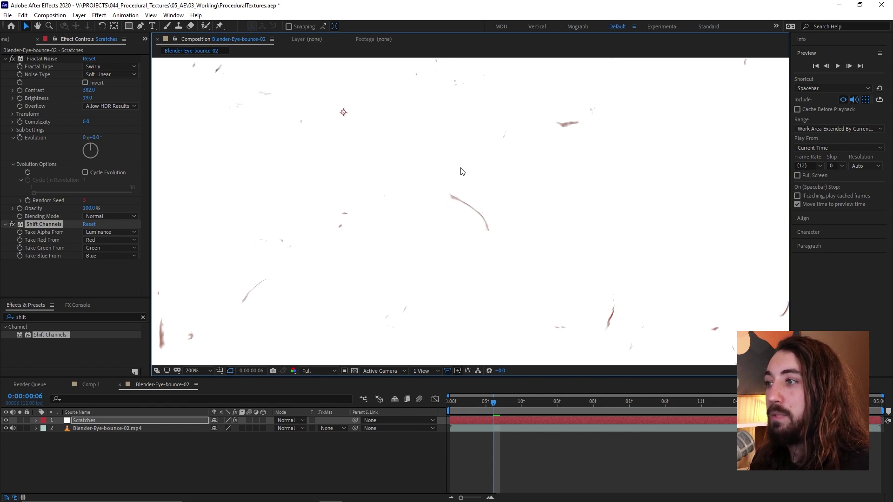
key("comma")
key("period")
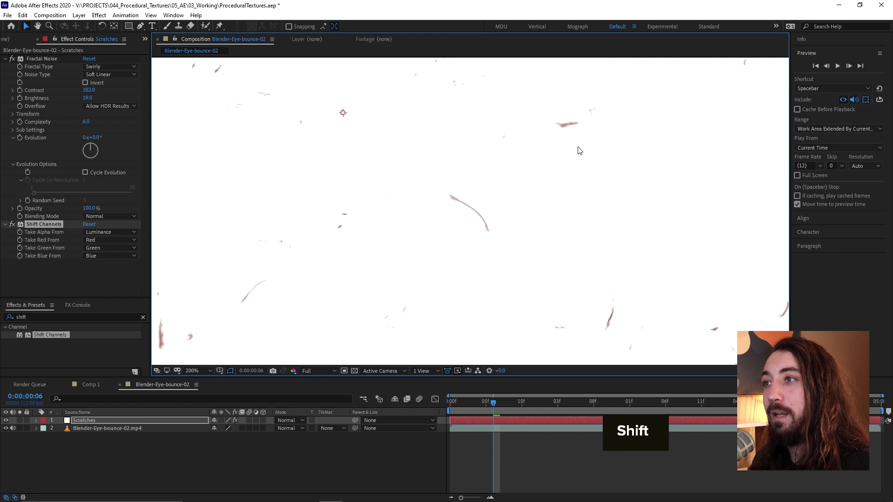
left_click_drag(580, 148, 532, 210)
key("comma")
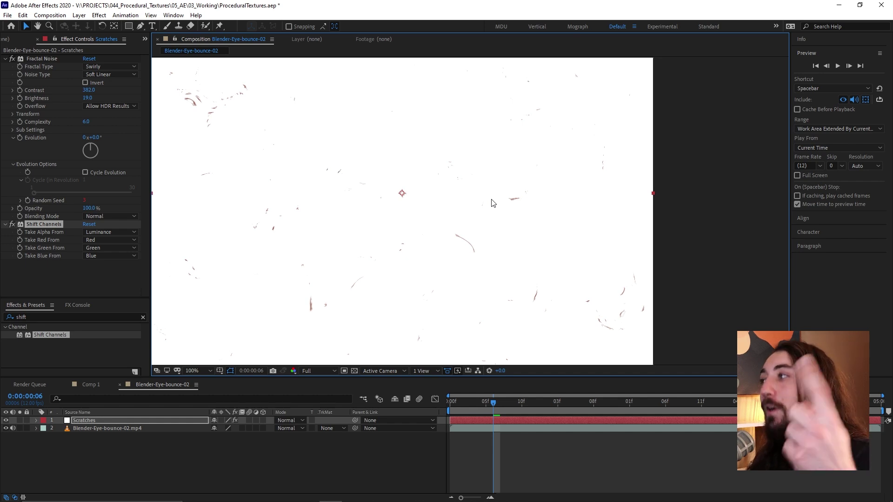
Invert the Fractal Noise, comparing it with Shift Channels and Invert toggled off and on
left_click(85, 83)
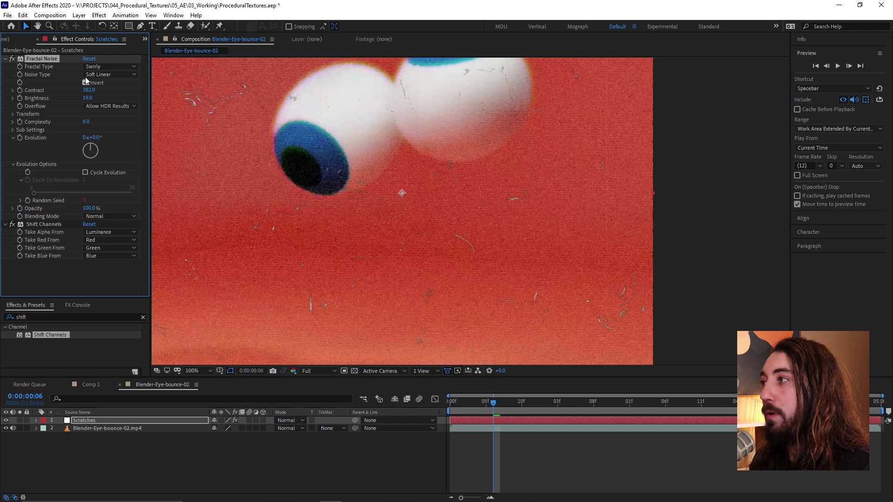
left_click(12, 225)
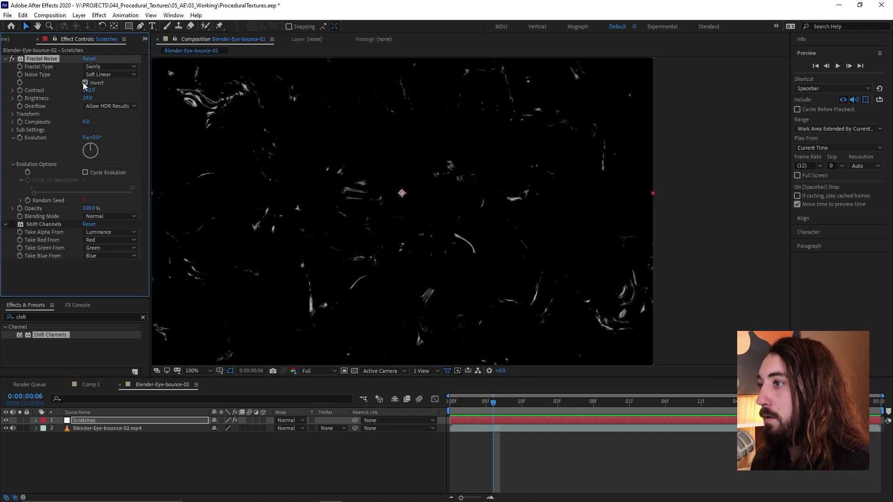
left_click(85, 82)
left_click(85, 83)
left_click(85, 83)
left_click(85, 83)
left_click(13, 225)
Preview the animation up to 1:03 and pan across the zoomed-in footage
scroll(337, 212, "down", 1)
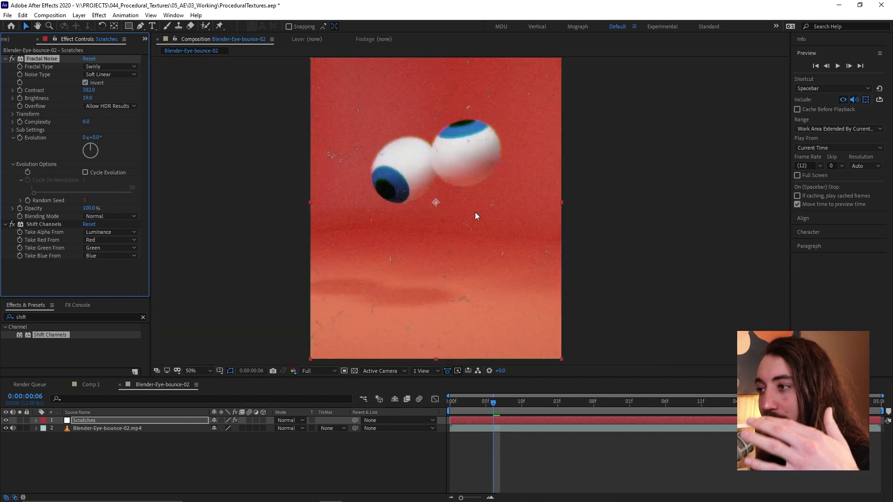
scroll(482, 249, "up", 1)
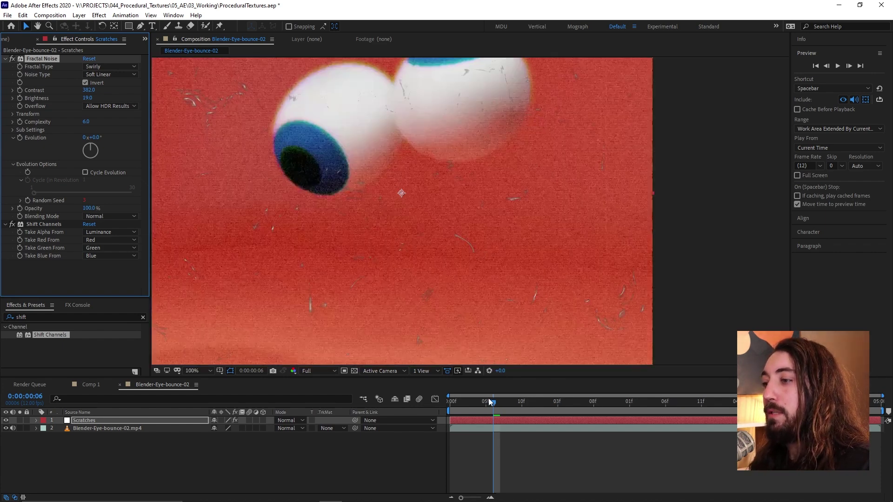
key("space")
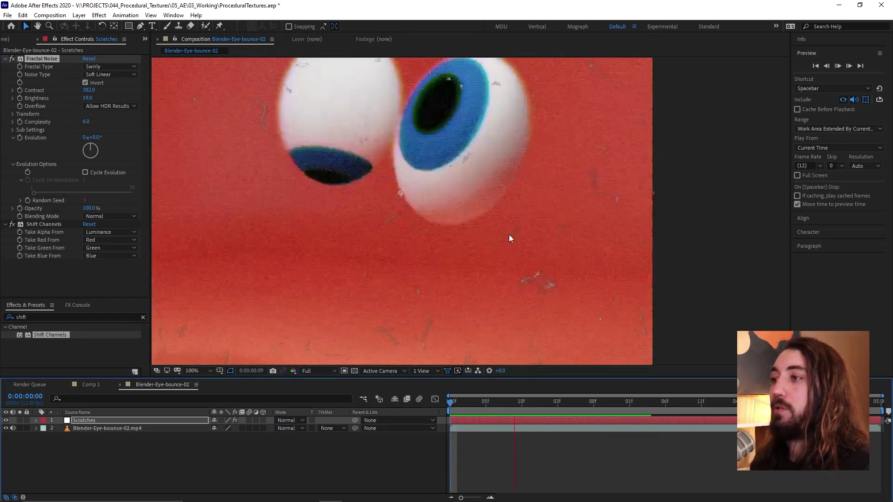
key("space")
scroll(592, 229, "up", 1)
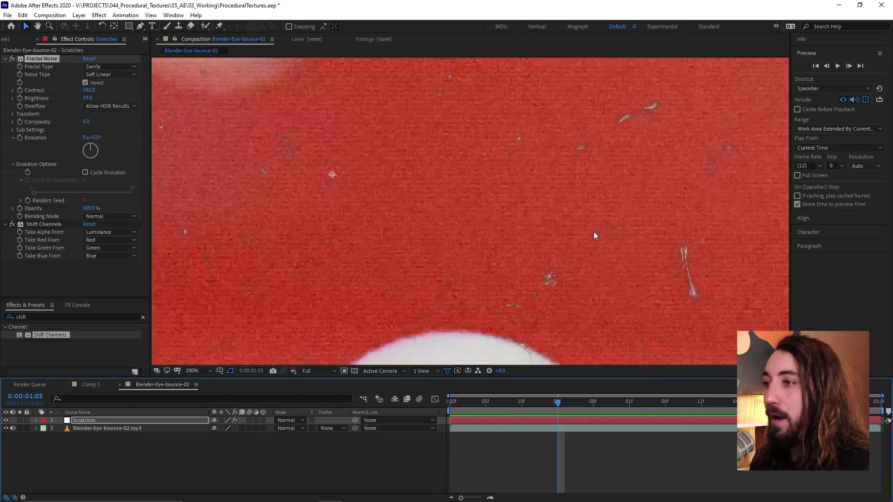
left_click_drag(600, 232, 499, 265)
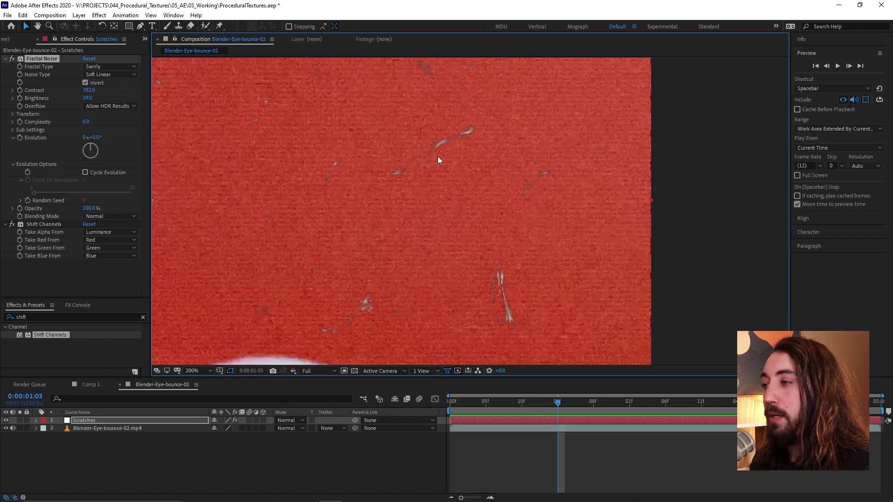
Apply a Fill effect to Scratches with its colour set to black
left_click(78, 318)
type("fill")
scroll(76, 341, "down", 1)
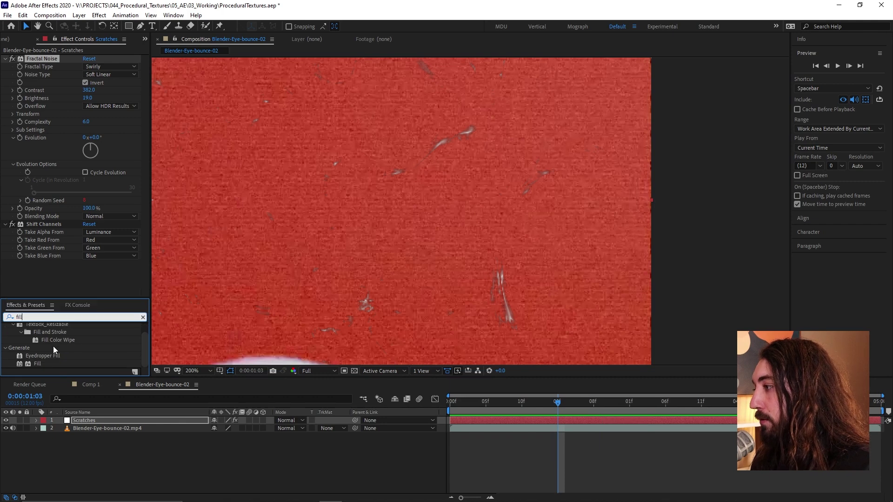
left_click_drag(37, 364, 87, 223)
left_click(86, 225)
left_click_drag(225, 350, 295, 418)
key("Return")
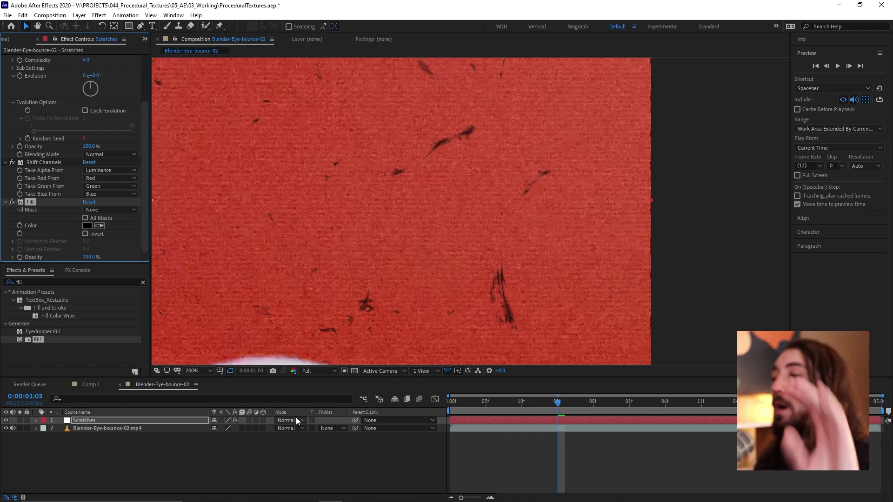
Zoom out to 50%, return to an earlier frame, and play the preview
key("comma")
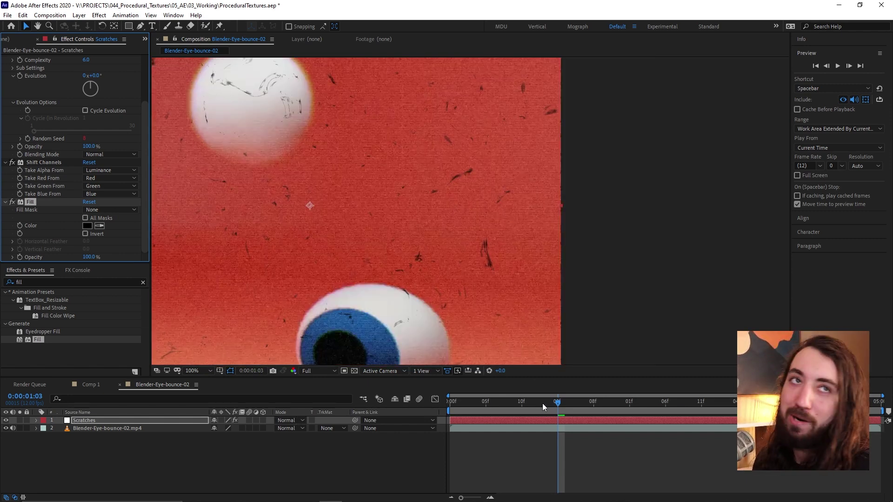
left_click_drag(543, 401, 507, 401)
key("comma")
key("comma")
key("comma")
key("comma")
key("period")
key("space")
key("space")
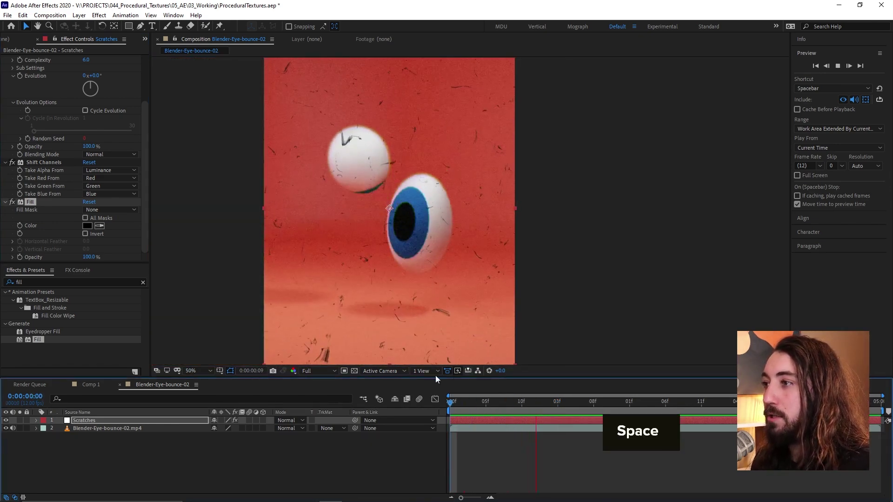
Switch the Scratches layer's blend mode to Overlay and preview the result
left_click(164, 420)
key("shift+equal")
key("shift+equal")
key("shift+equal")
key("shift+equal")
key("shift+equal")
key("shift+equal")
key("shift+equal")
key("shift+equal")
key("shift+equal")
key("shift+equal")
key("shift+equal")
key("shift+equal")
key("shift+equal")
key("shift+equal")
key("shift+equal")
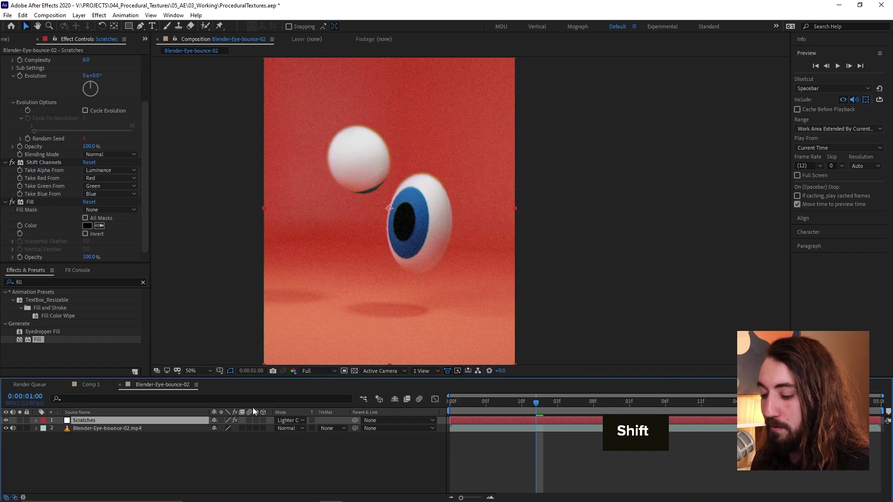
key("shift+equal")
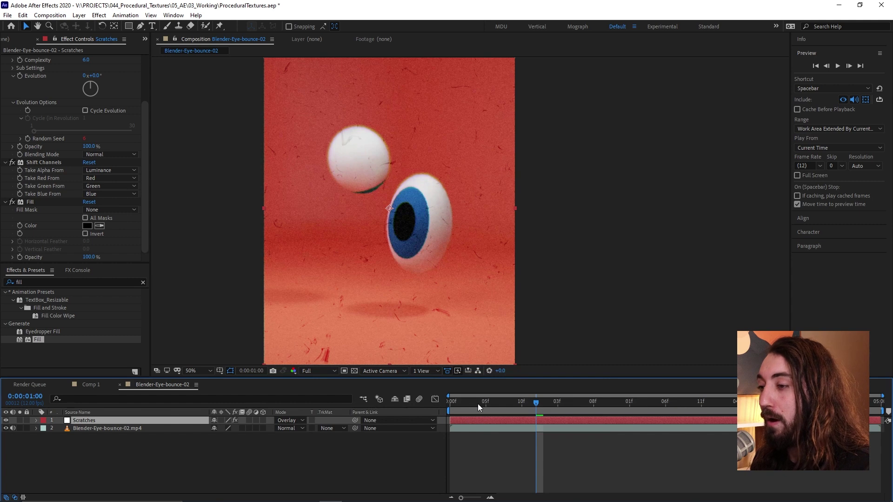
key("space")
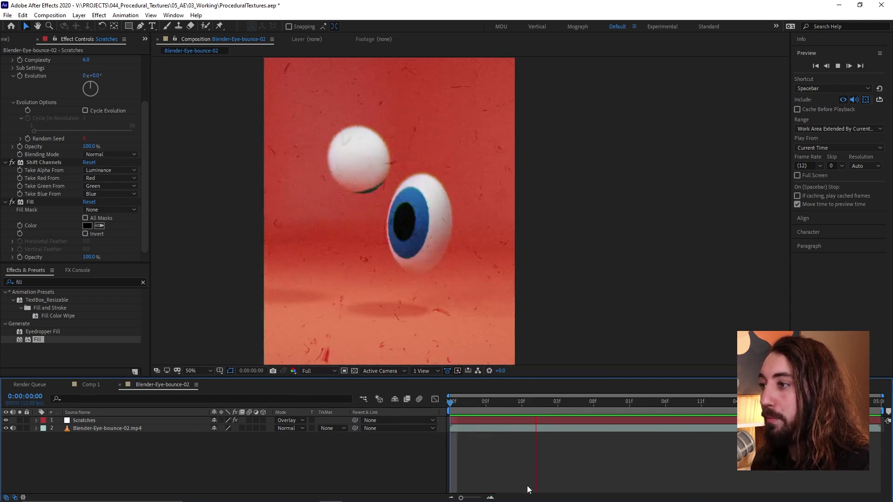
key("space")
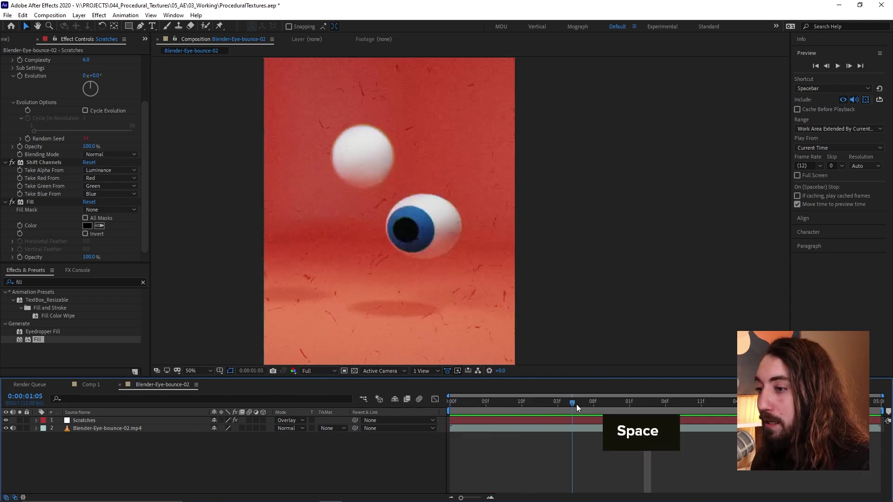
Raise the Scratches Fractal Noise contrast to 412 and keep its brightness at 4.0
scroll(86, 109, "up", 3)
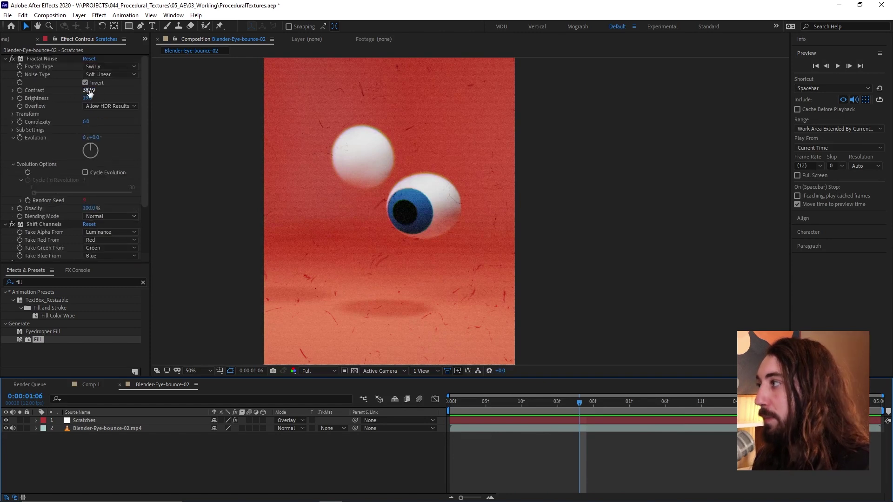
mouse_move(90, 94)
left_mouse_down()
mouse_move(104, 91)
mouse_move(95, 97)
left_mouse_up()
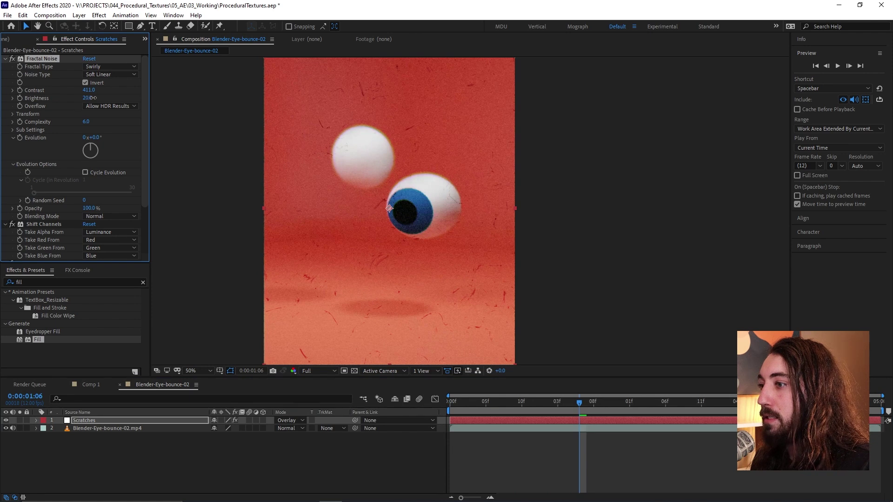
left_click_drag(86, 98, 102, 97)
left_click(102, 97)
key("ctrl+z")
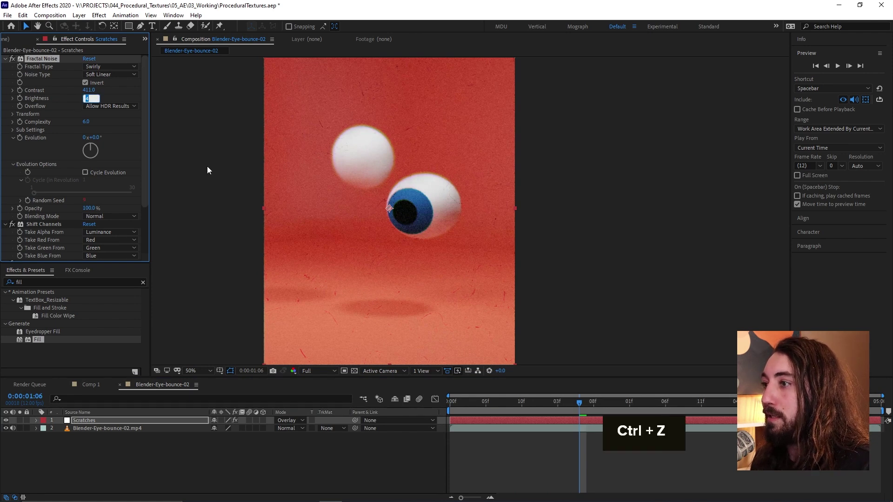
Preview the bouncing eyes and save the project
key("space")
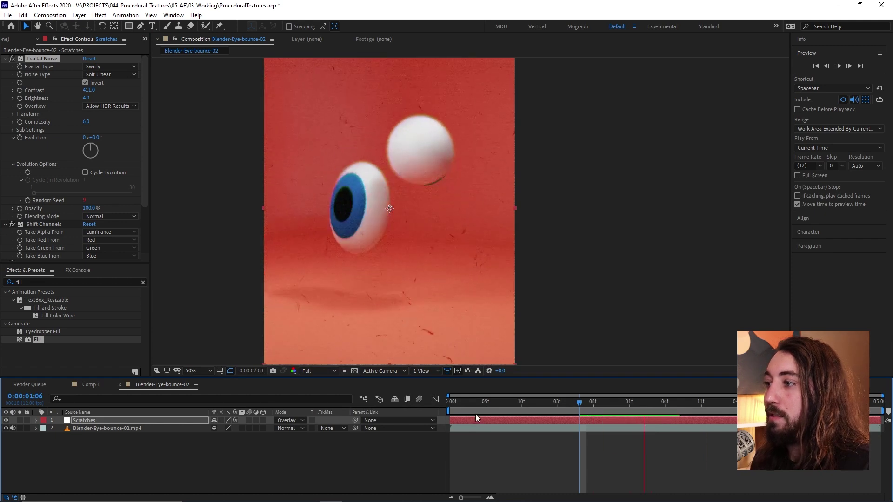
key("space")
key("F2")
key("ctrl+s")
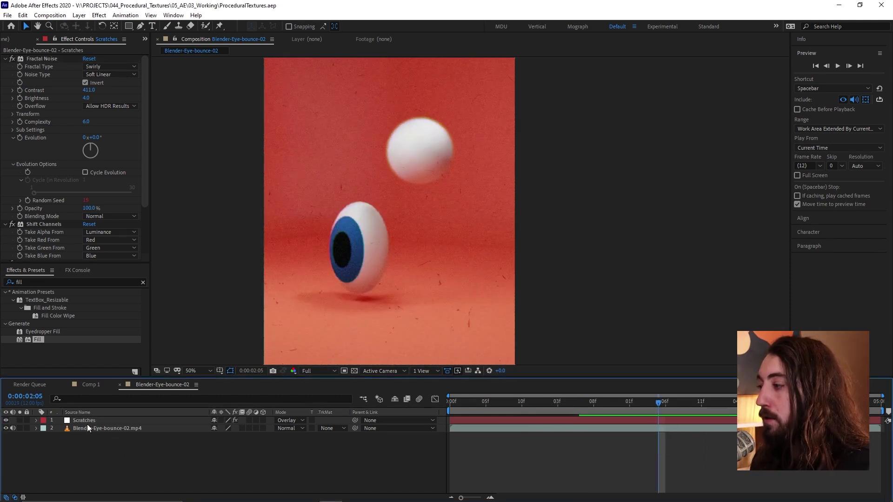
left_click(87, 420)
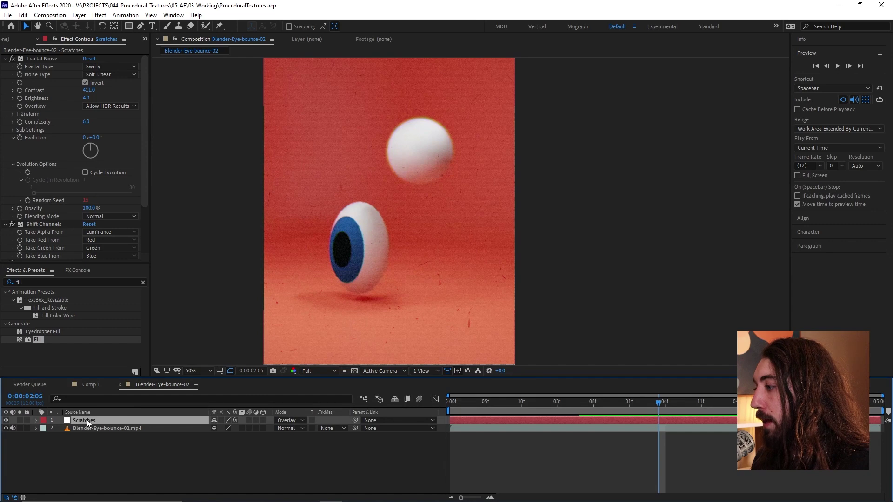
key("F2")
Create a new solid layer named 'Grid'
left_click(79, 15)
mouse_move(90, 27)
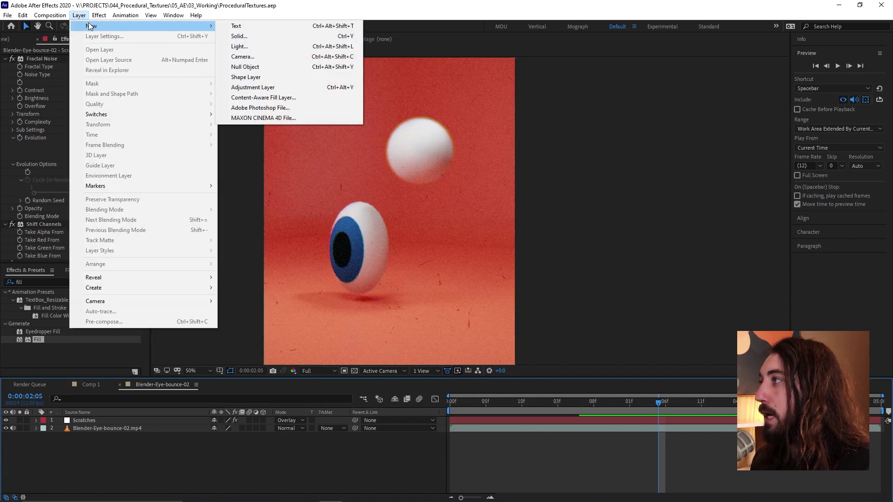
left_click(239, 36)
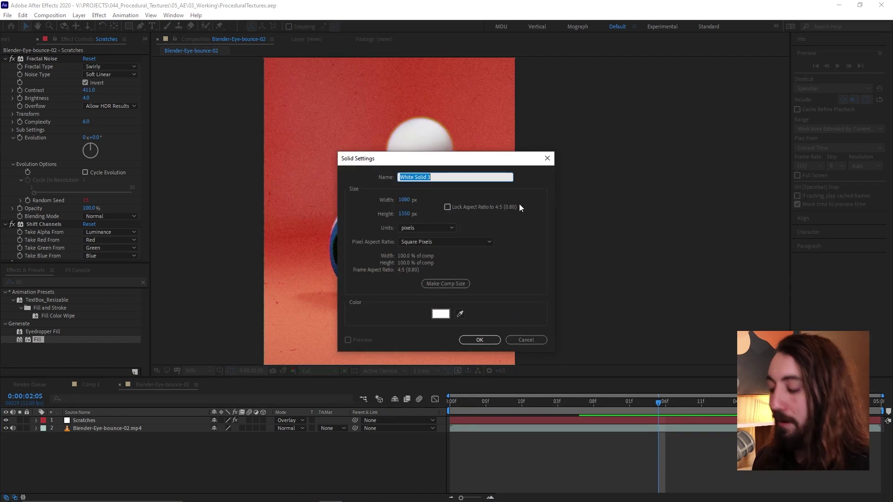
type("Grid")
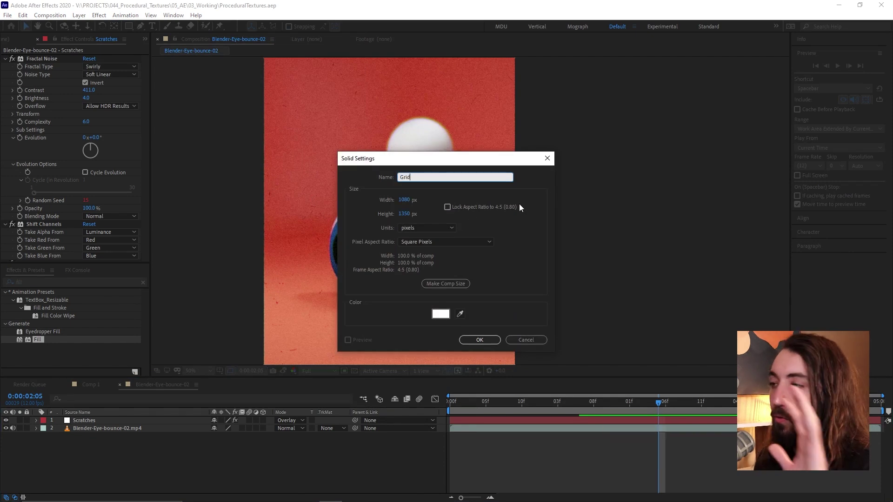
left_click(498, 340)
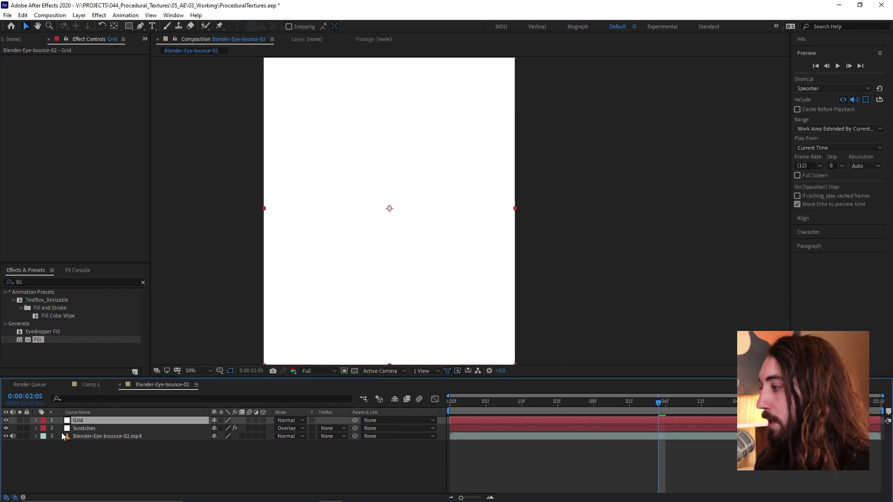
Hide the Scratches layer and apply the Grid effect to the Grid solid
left_click(6, 429)
left_click(445, 261)
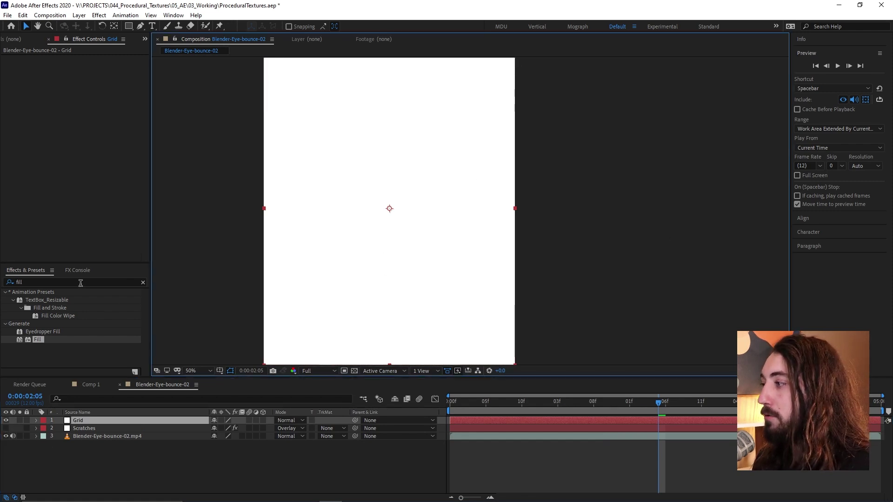
left_click(81, 283)
type("grid")
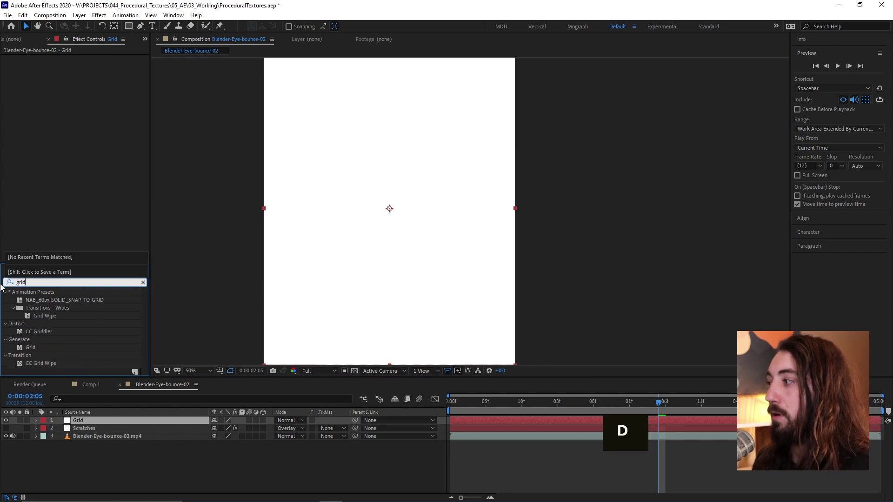
left_click(41, 346)
double_click(41, 346)
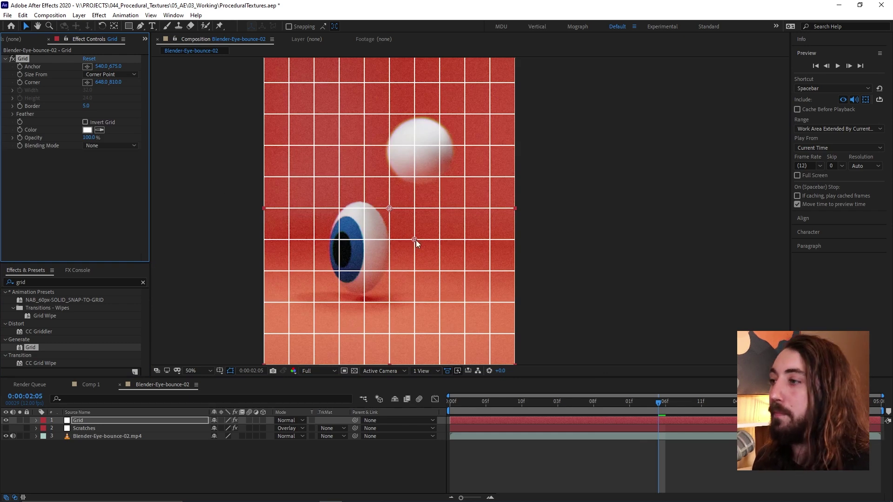
Set the Grid effect's Size From option to Width & Height Sliders
left_click_drag(416, 238, 451, 244)
key("ctrl+z")
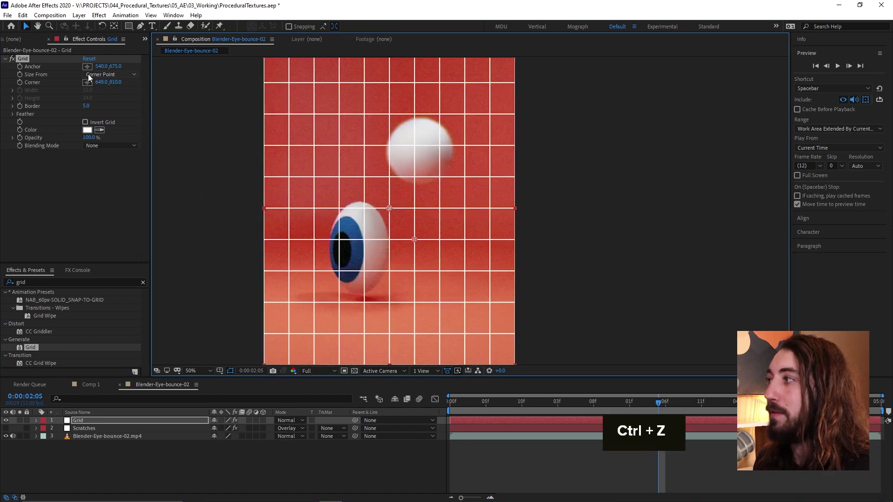
left_click(106, 74)
left_click(157, 105)
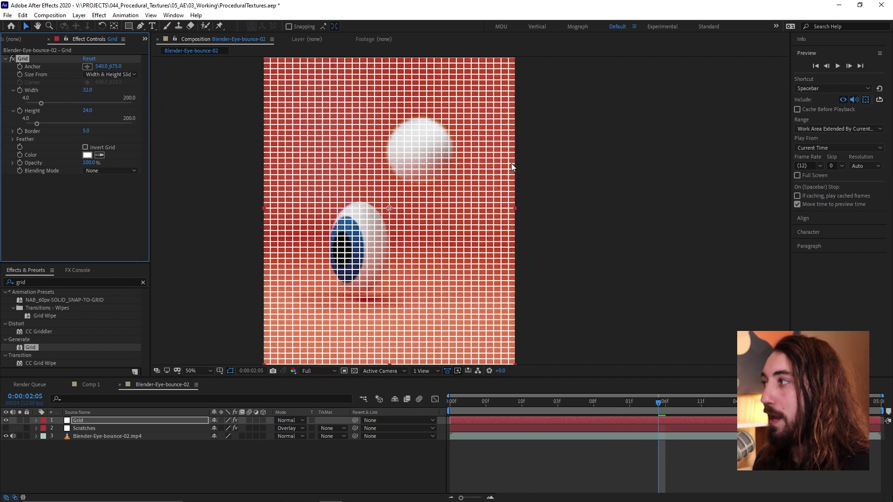
Set grid Width and Height to 150 and Border to 2.0
left_click_drag(87, 90, 162, 94)
left_click(88, 90)
type("1")
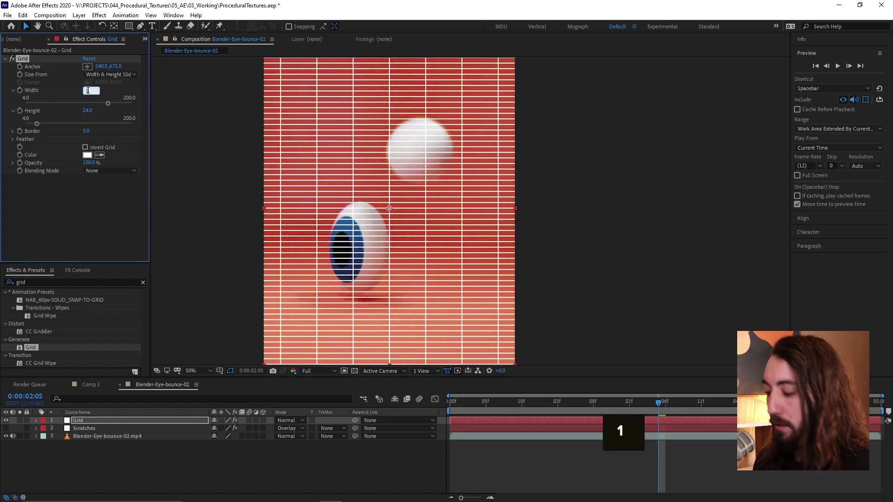
type("50")
key("Tab")
type("150")
key("Return")
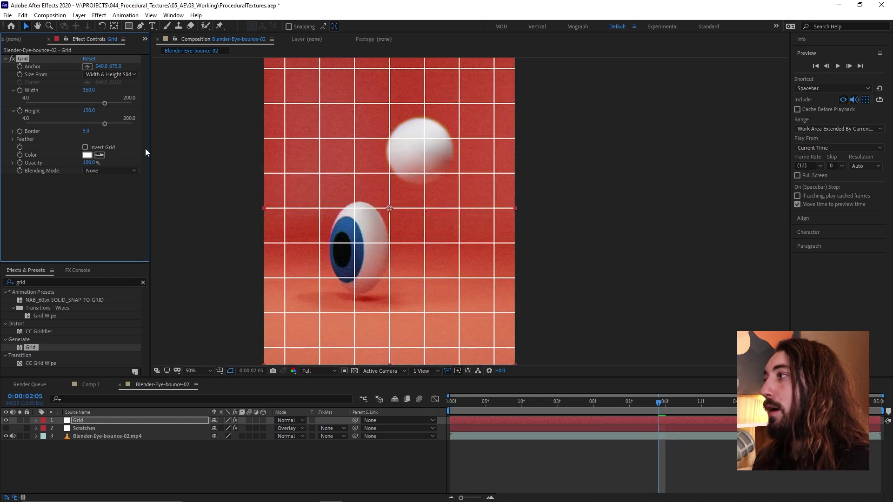
left_click_drag(86, 131, 81, 124)
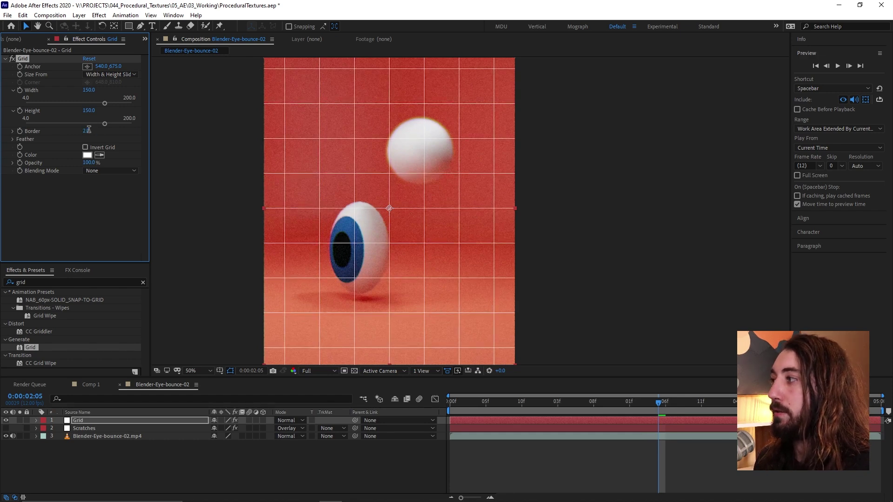
left_click(77, 222)
Apply the Transform effect to the Grid layer
key("ctrl+z")
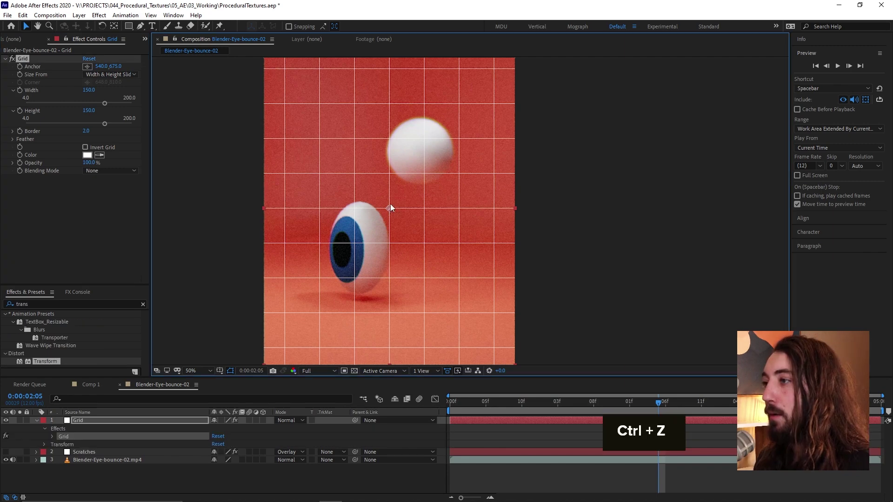
left_click_drag(389, 204, 275, 215)
key("ctrl+z")
left_click(61, 304)
type("trans")
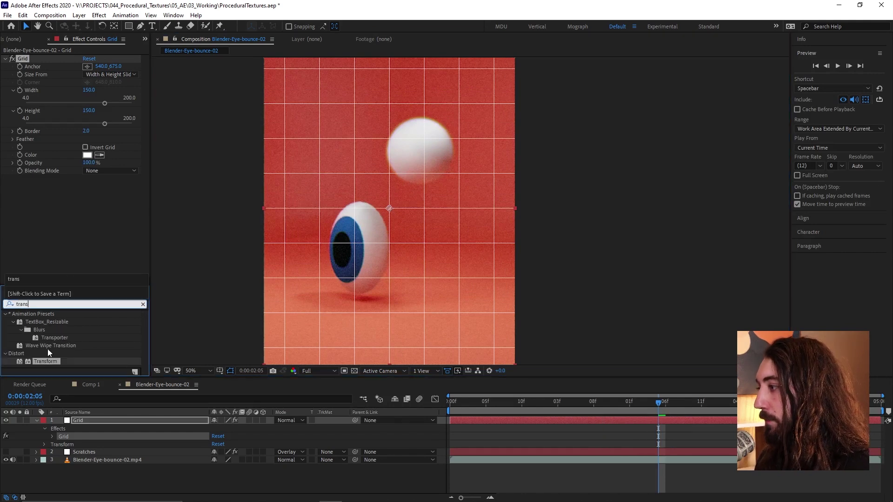
double_click(46, 362)
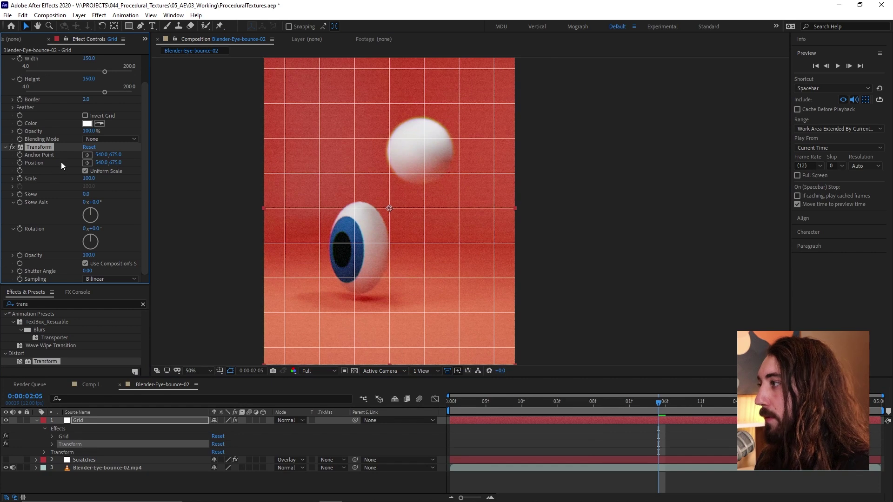
Drive the Transform Position with wiggle(3,100) and preview from frame 0
left_click(20, 163, "alt")
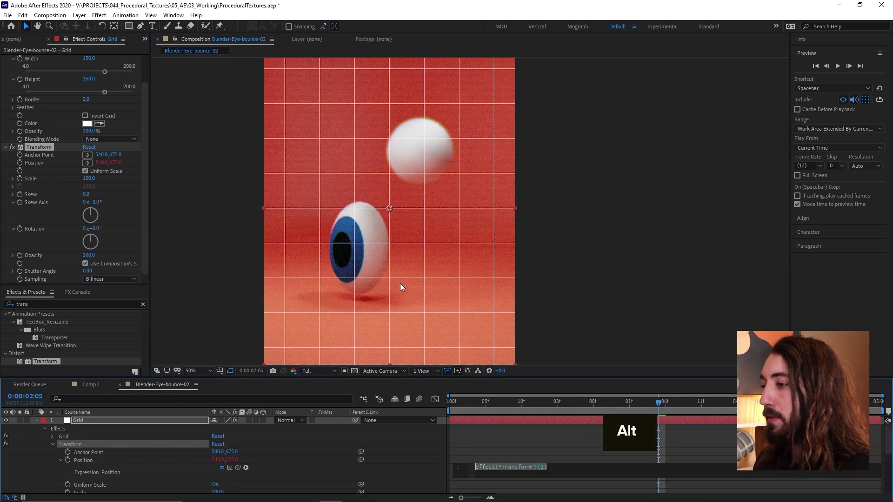
type("w")
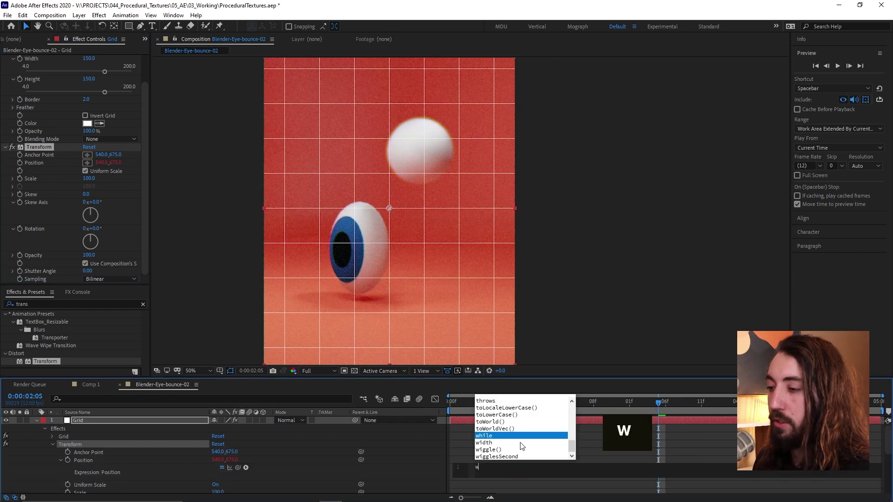
key("Down")
key("Down")
key("Return")
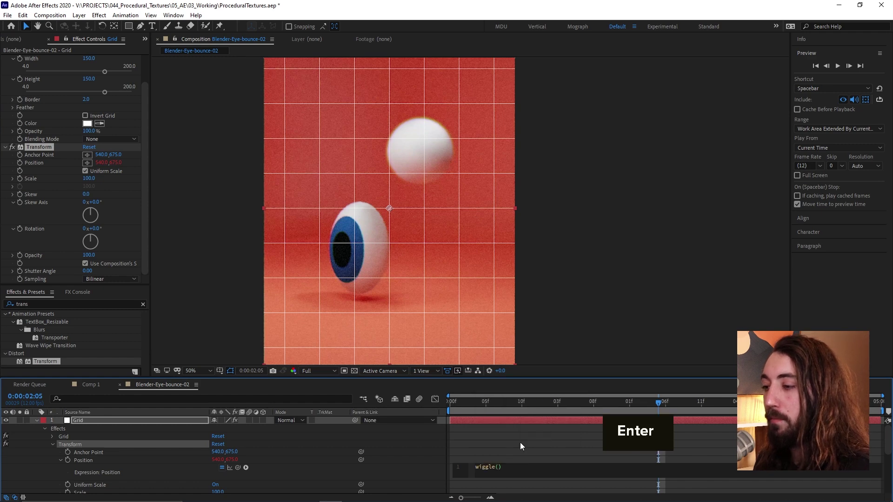
type("3,")
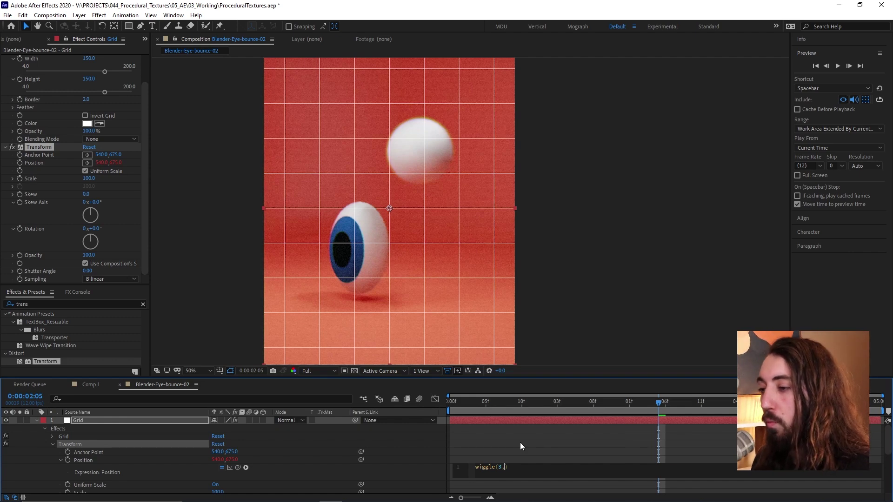
type("100")
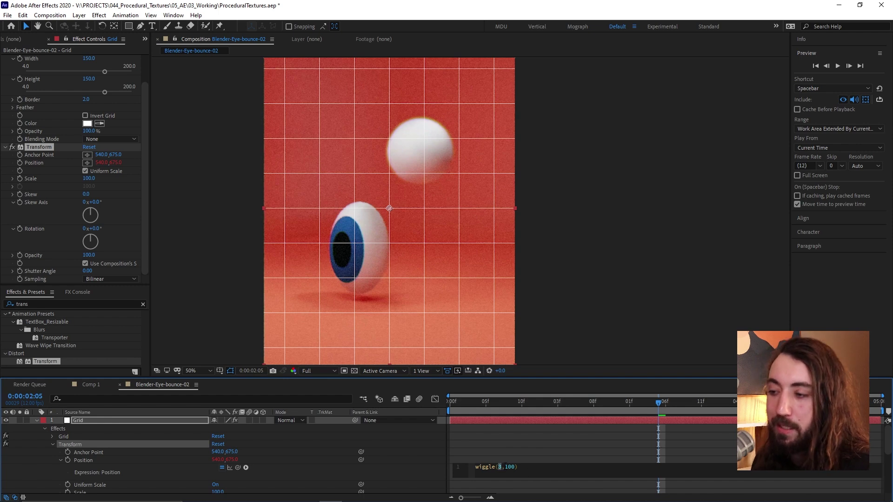
left_click(516, 445)
key("Home")
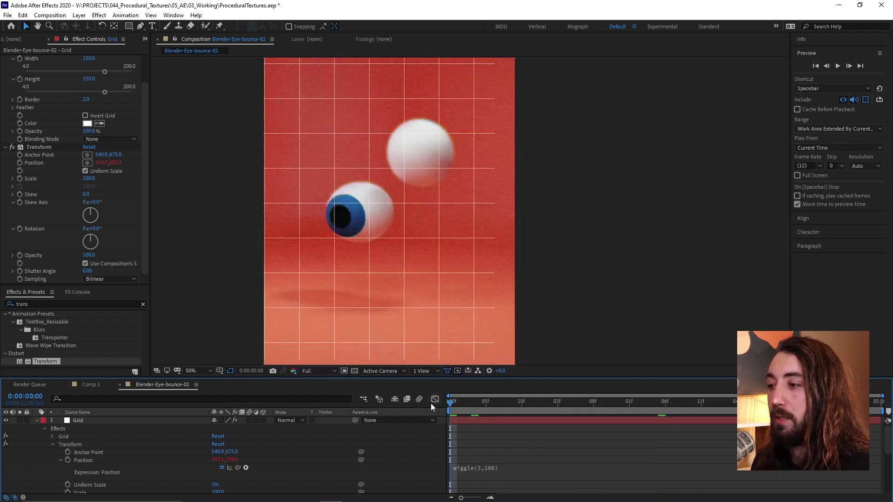
key("space")
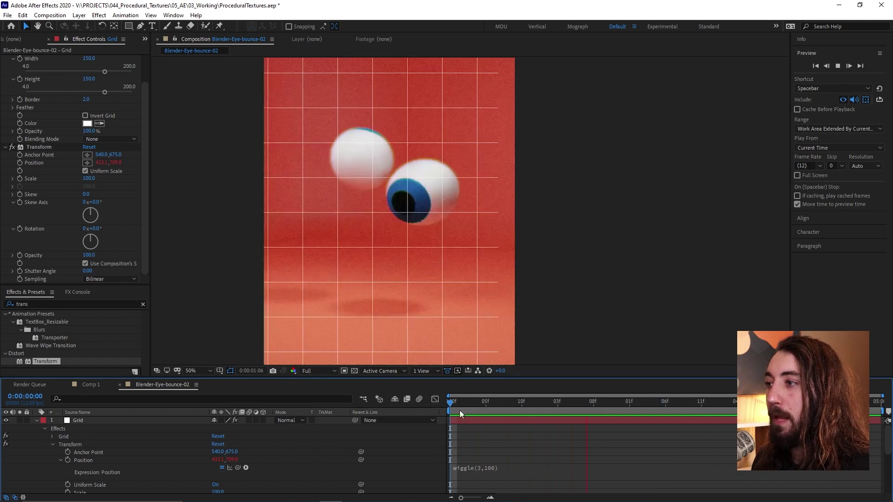
Stop the preview and enlarge the timeline to show the Position expression
key("space")
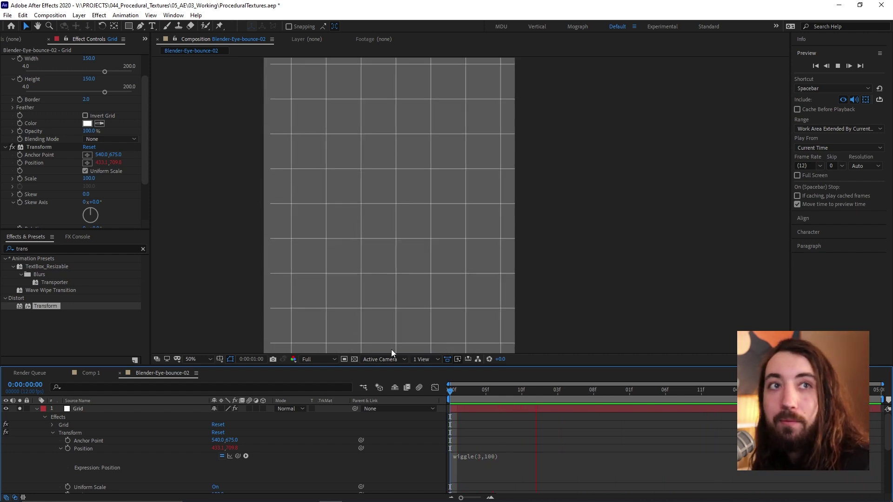
key("space")
left_click(472, 464)
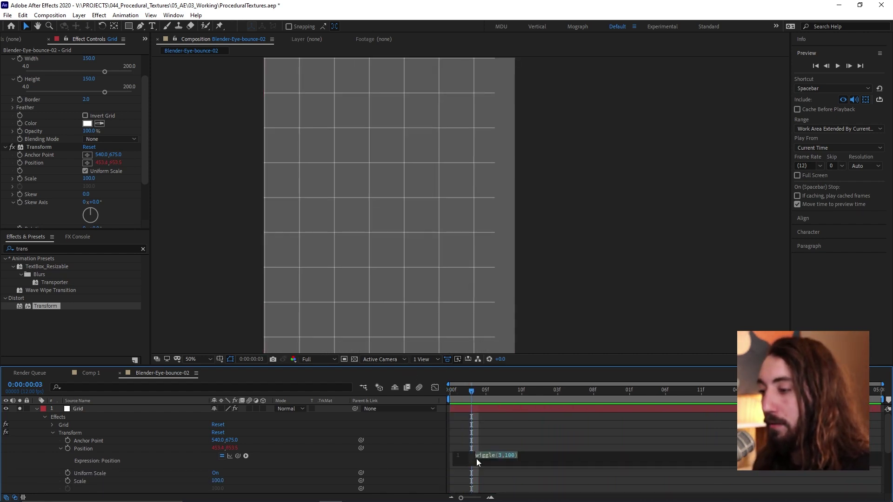
left_click(477, 458)
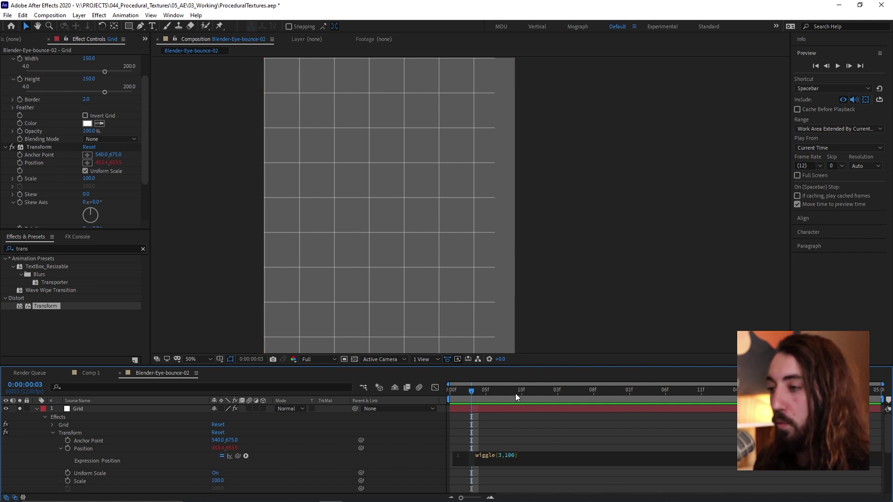
left_click(533, 359)
left_click_drag(533, 360, 530, 225)
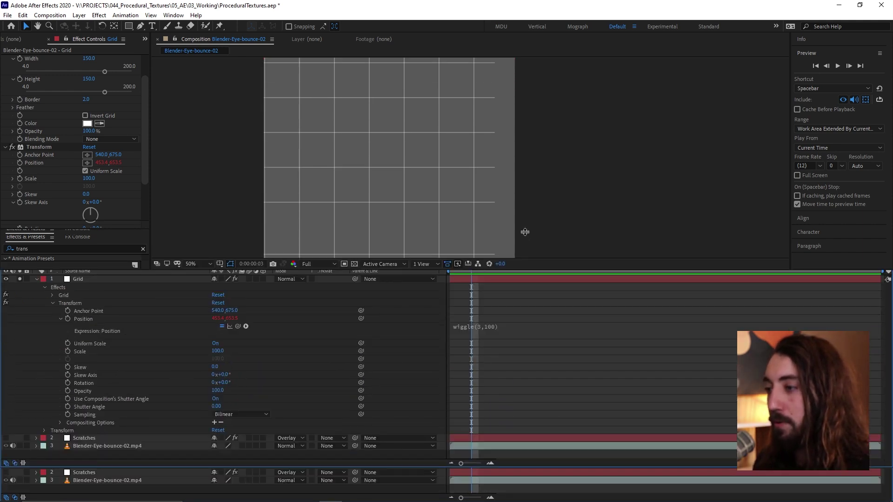
Add posterizeTime(6); above wiggle(3,100) in the Position expression and preview the choppy jitter
left_click(466, 329)
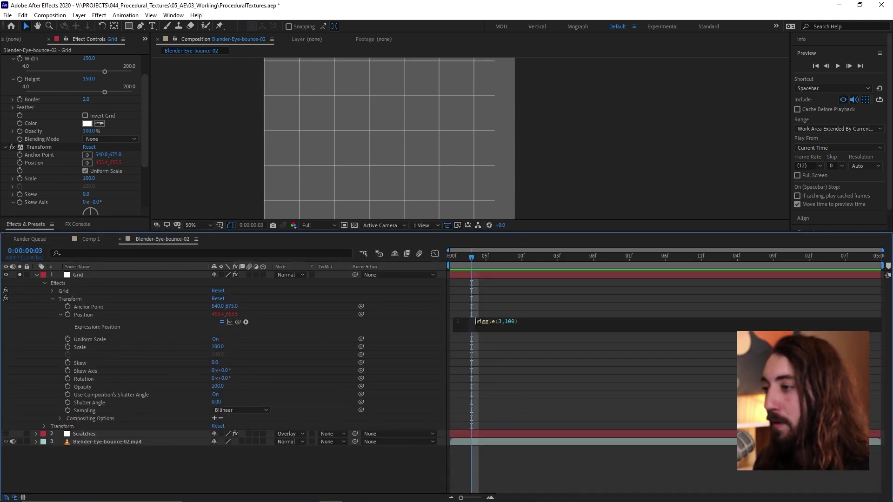
key("Return")
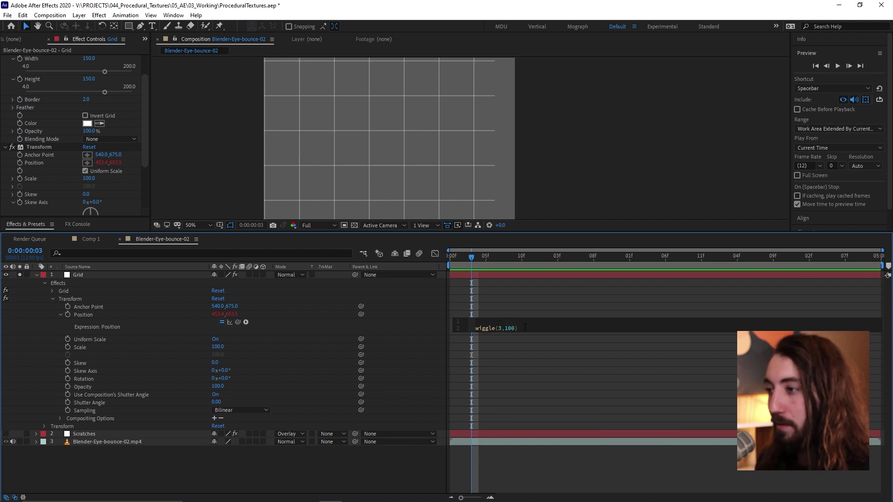
type("p")
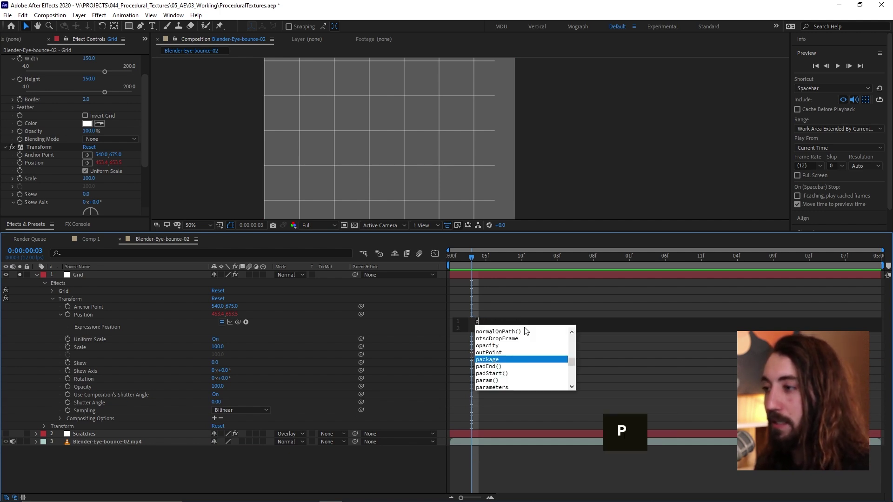
type("osterize")
left_click(522, 332)
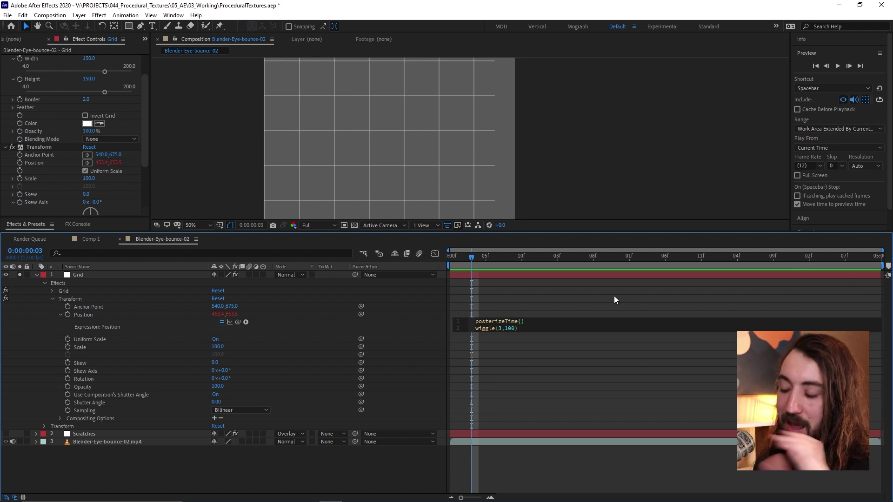
type("6")
key("Right")
type(";")
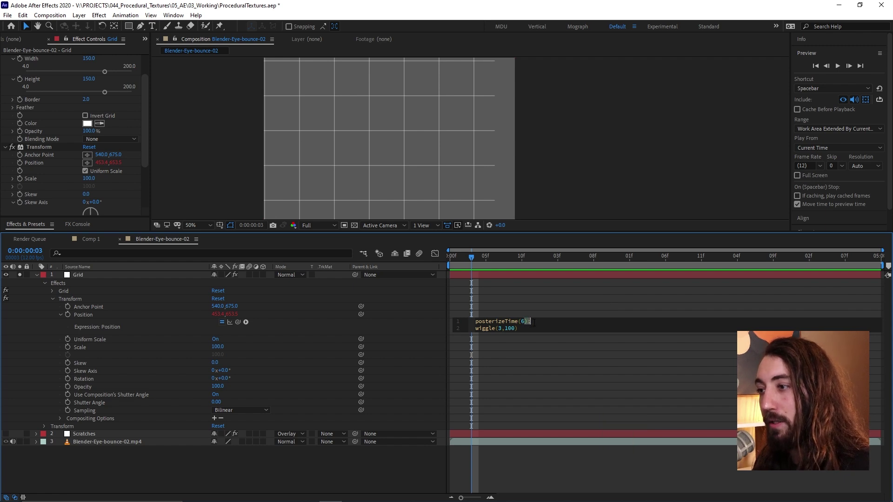
left_click(512, 289)
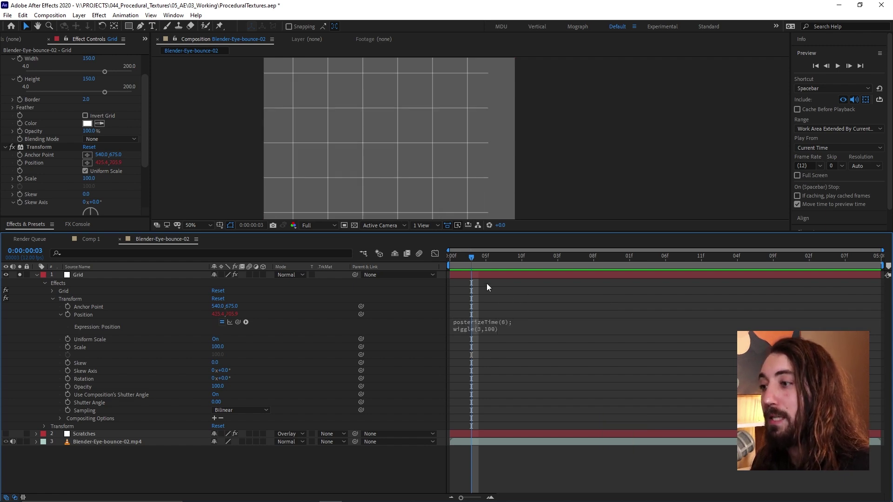
key("Page_Up")
key("space")
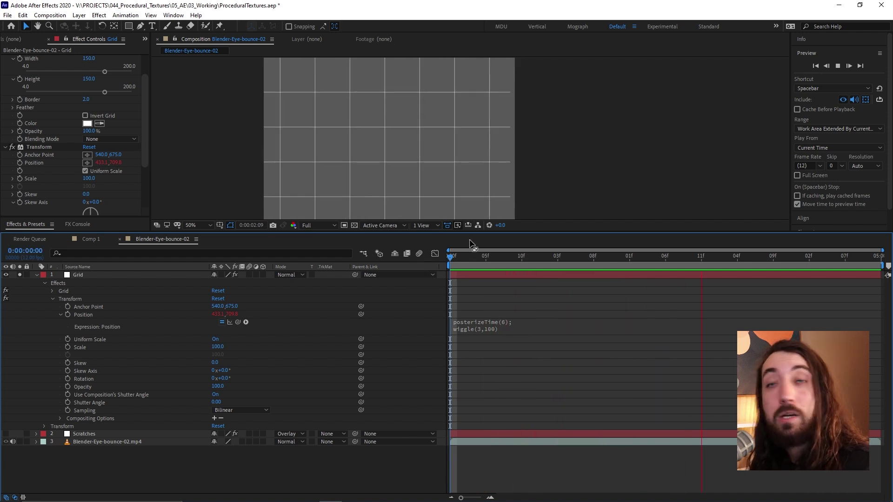
key("space")
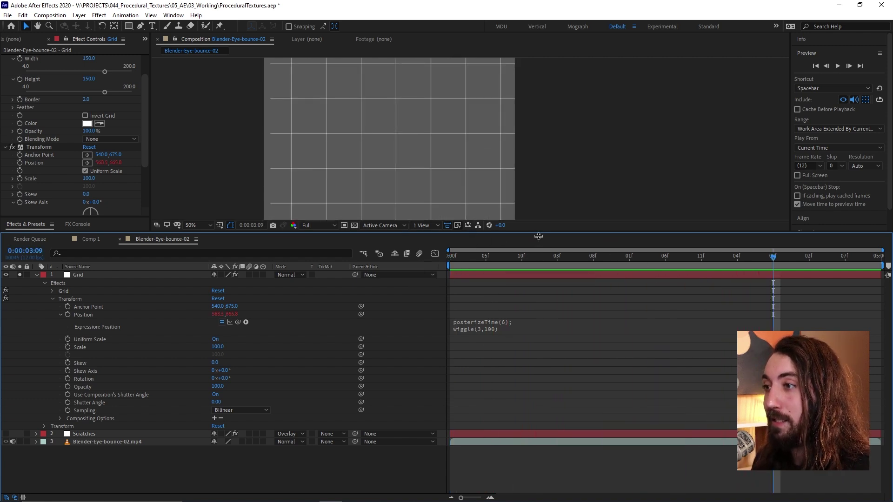
Copy only the Position wiggle expression and select the Grid's Rotation property
left_click_drag(540, 236, 540, 302)
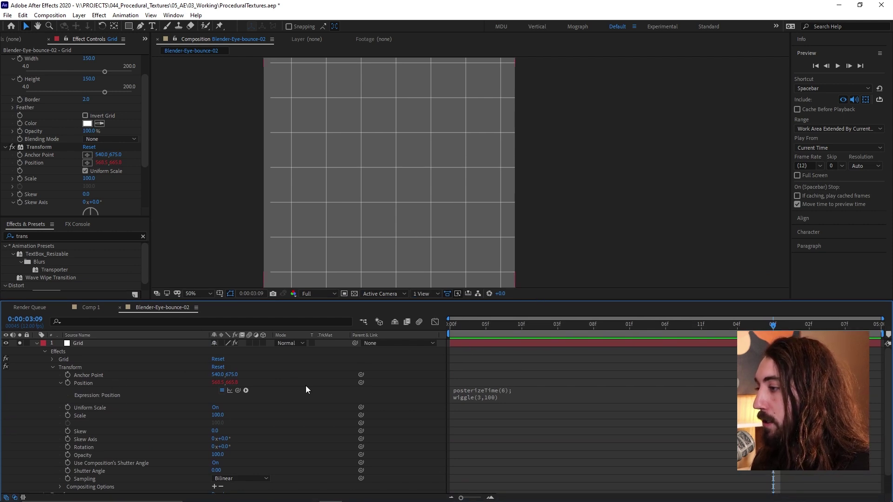
right_click(92, 383)
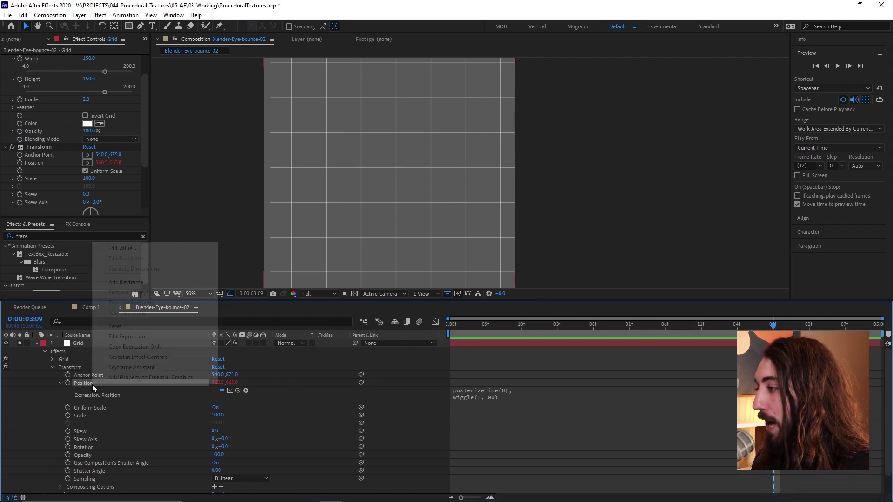
left_click(132, 347)
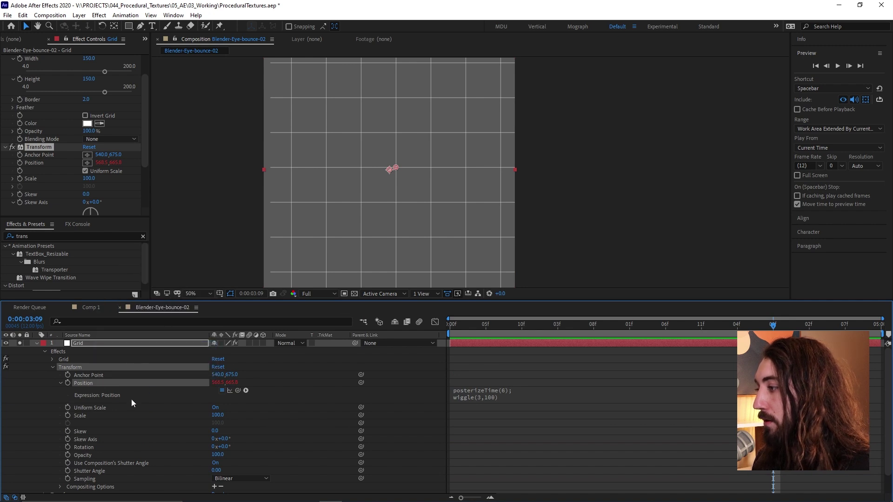
left_click(96, 446)
left_click(471, 329)
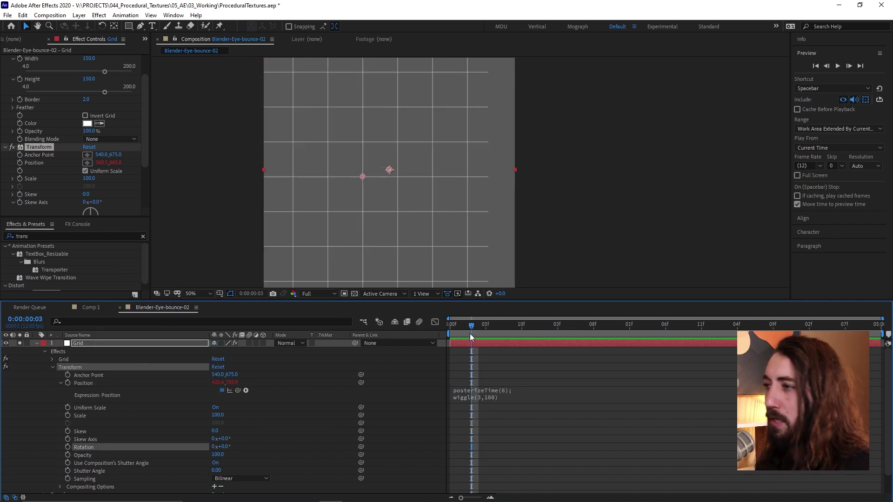
Paste the wiggle expression onto Rotation and scale the grid to 162, previewing each change
key("ctrl+v")
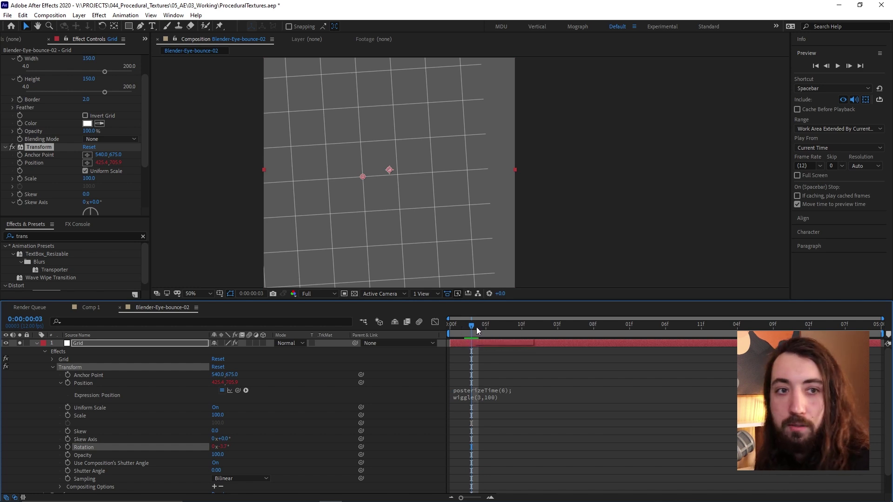
key("space")
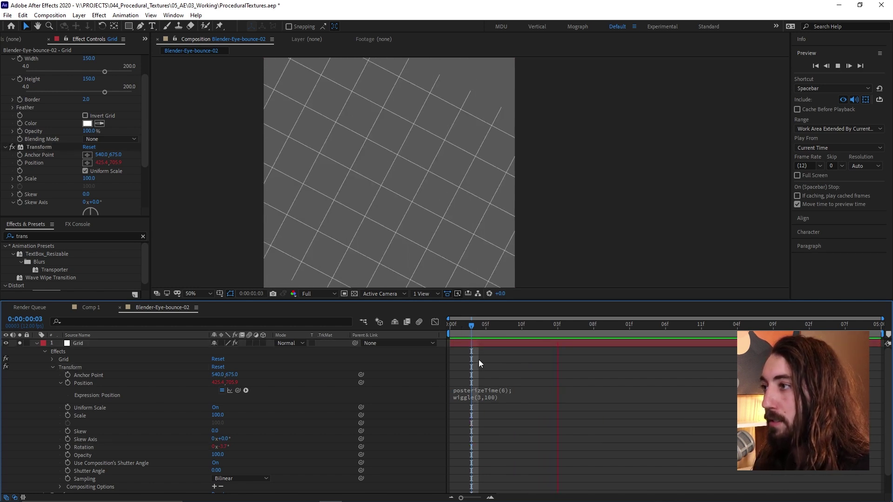
key("space")
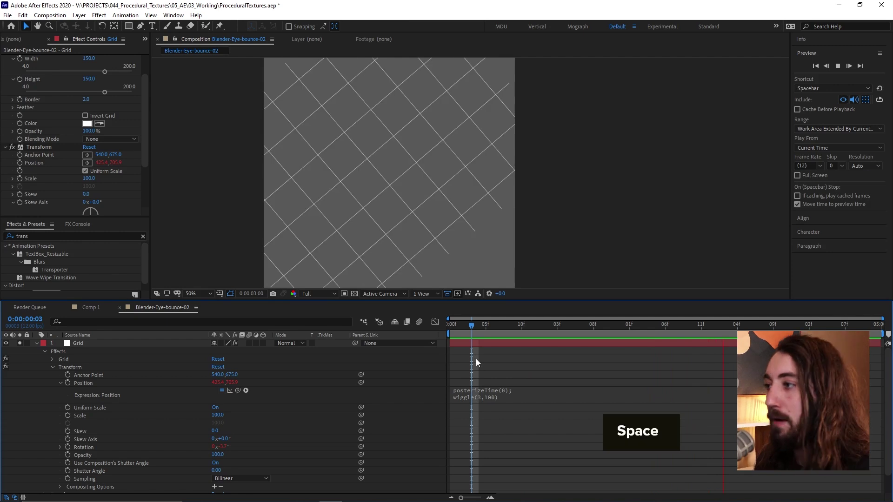
left_click_drag(493, 326, 529, 328)
left_click_drag(89, 178, 132, 184)
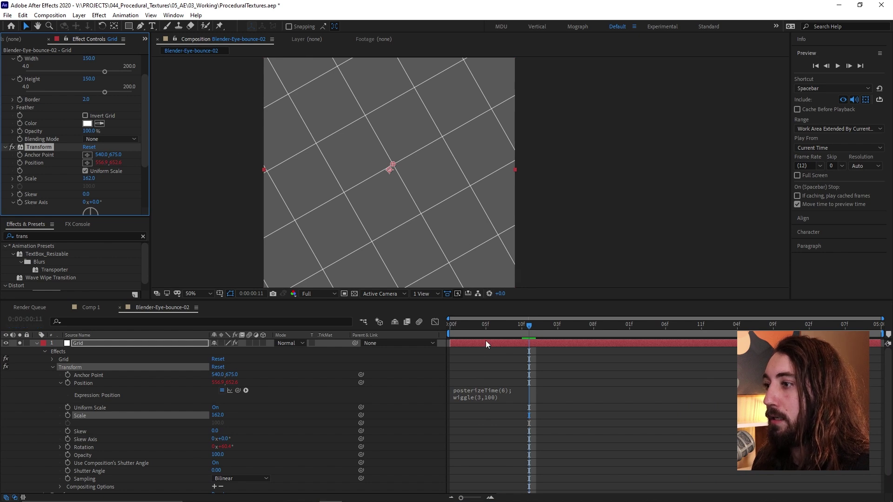
key("space")
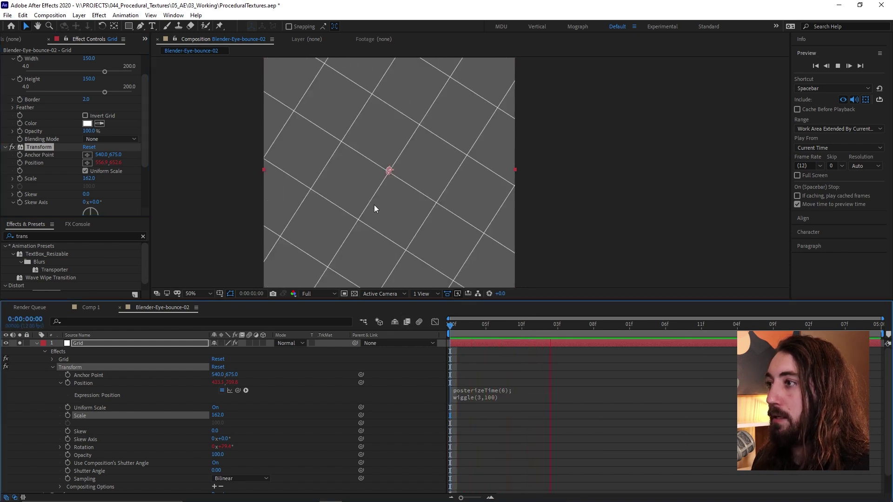
key("space")
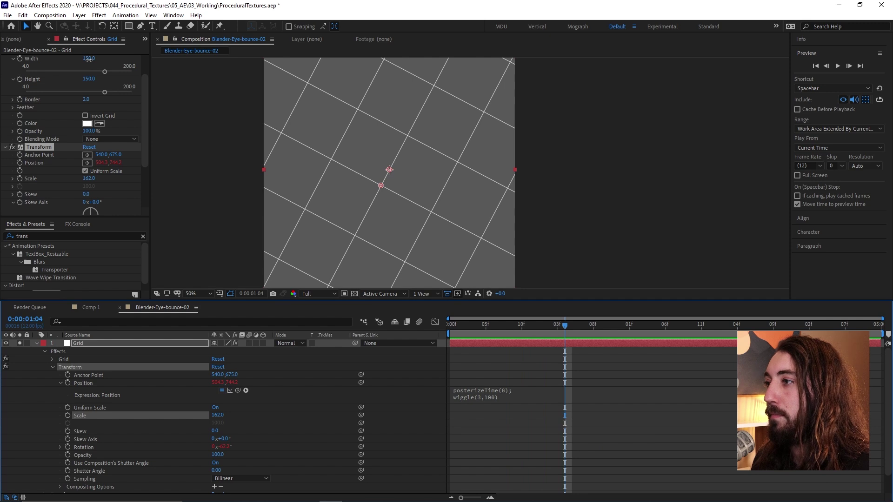
Shrink the grid cells to Width 95 and Height 96 and preview
mouse_move(89, 59)
left_mouse_down()
mouse_move(65, 63)
mouse_move(78, 79)
mouse_move(70, 79)
mouse_move(82, 59)
left_mouse_up()
key("space")
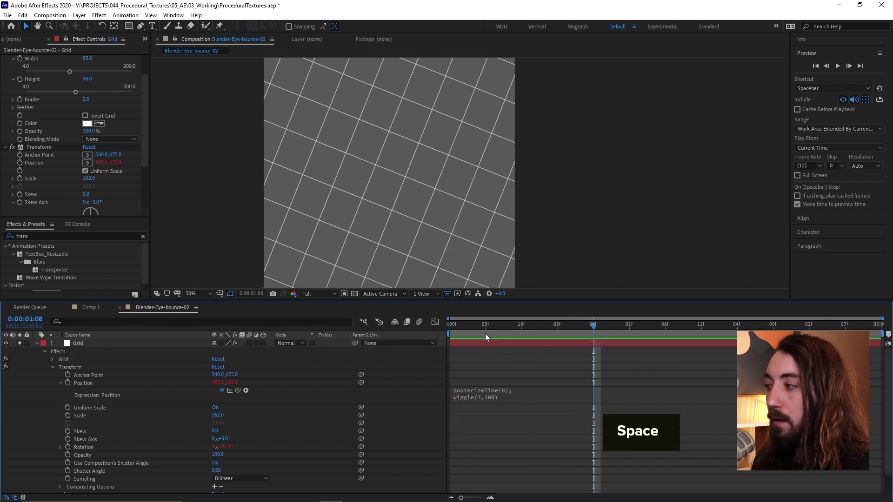
key("space")
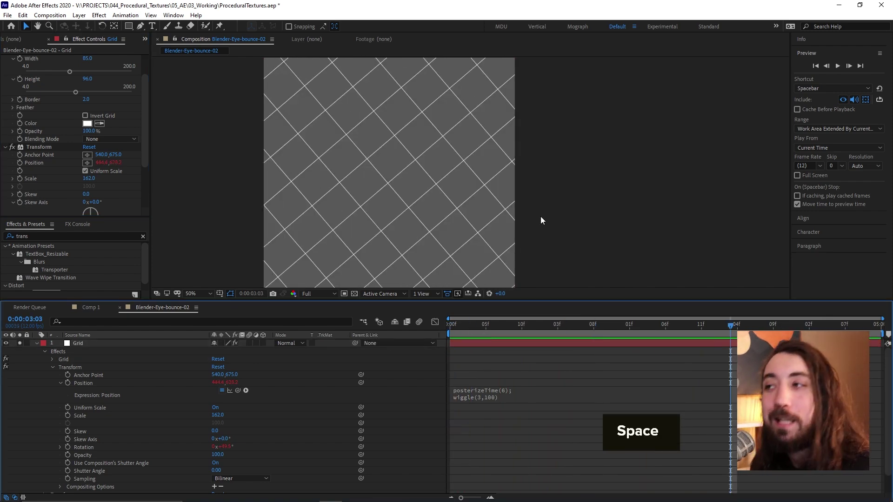
left_click(36, 343)
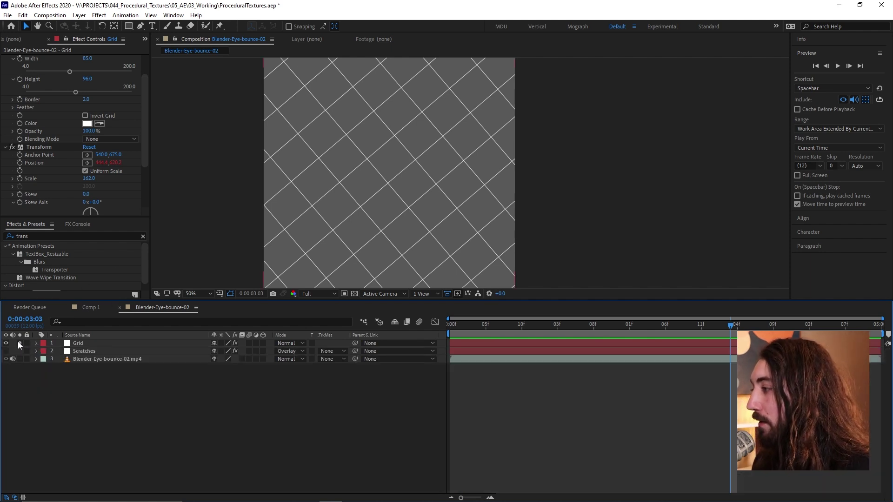
Show the eyeball footage under the grid, preview, and collapse the Grid and Transform effects
left_click(18, 343)
key("space")
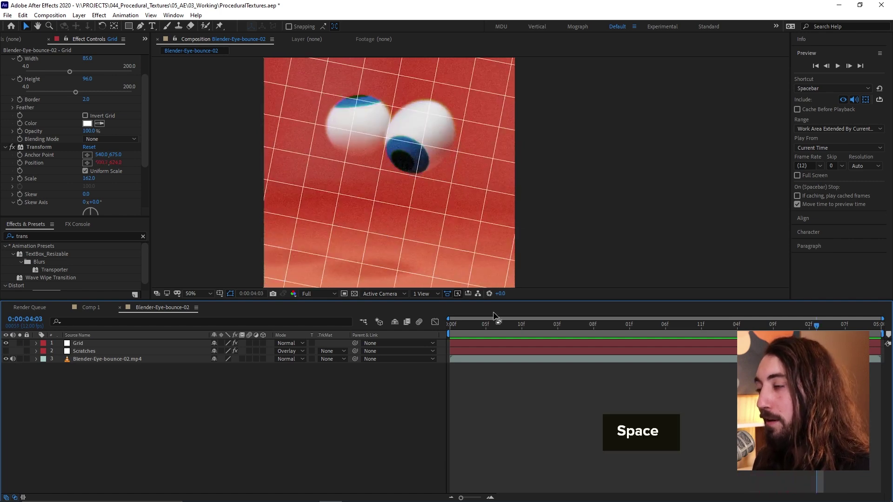
left_click(485, 324)
left_click_drag(512, 300, 515, 376)
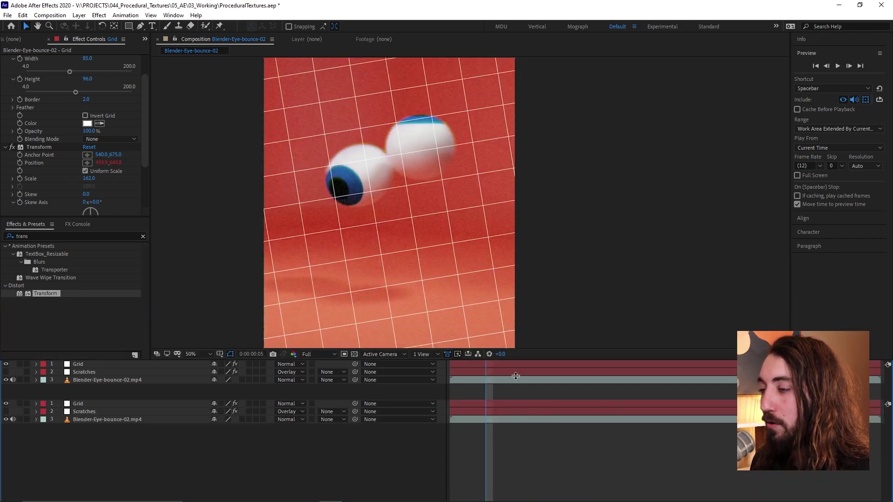
scroll(29, 142, "up", 2)
left_click(6, 58)
left_click(6, 67)
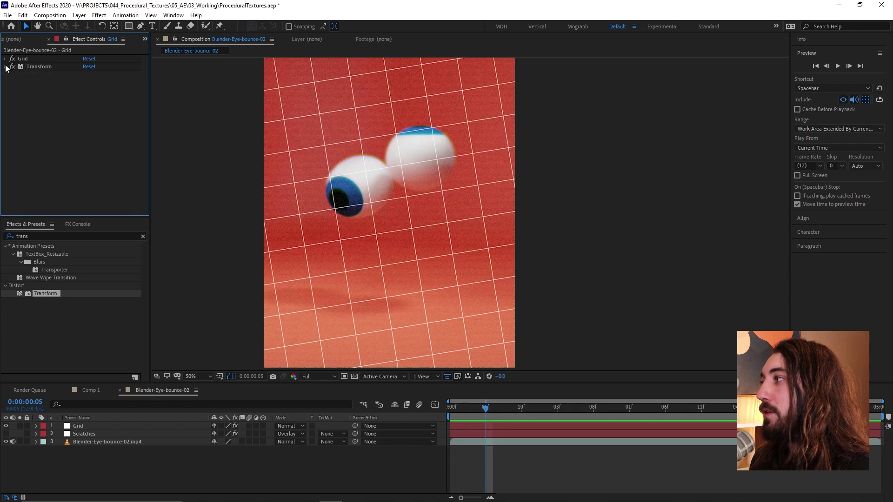
Add Fractal Noise between Grid and Transform and raise its Brightness to 7
double_click(128, 238)
type("frac")
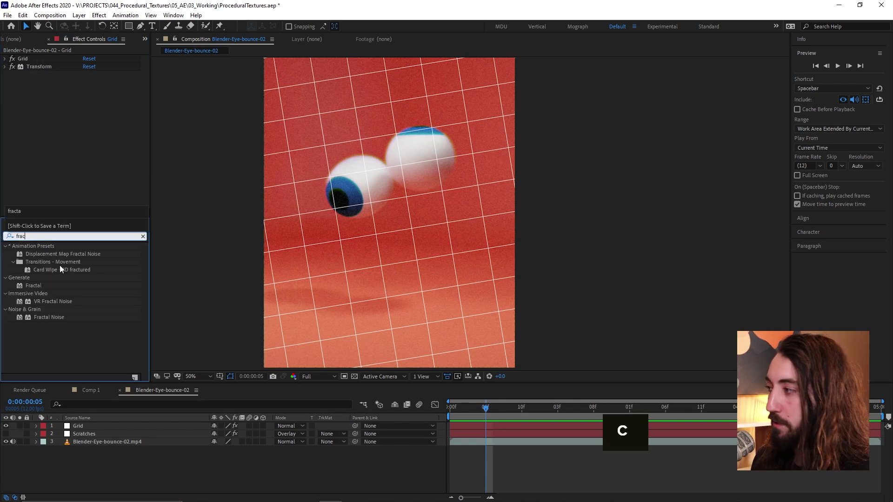
left_click_drag(60, 316, 80, 122)
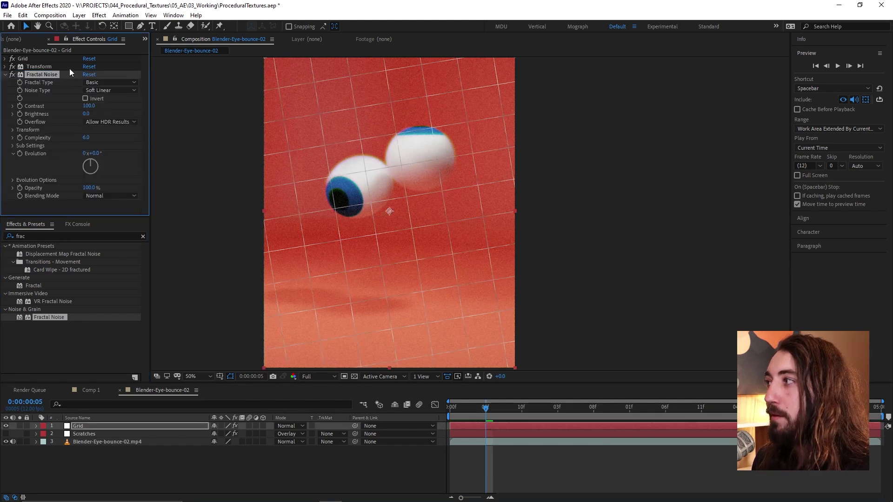
left_click_drag(49, 74, 47, 64)
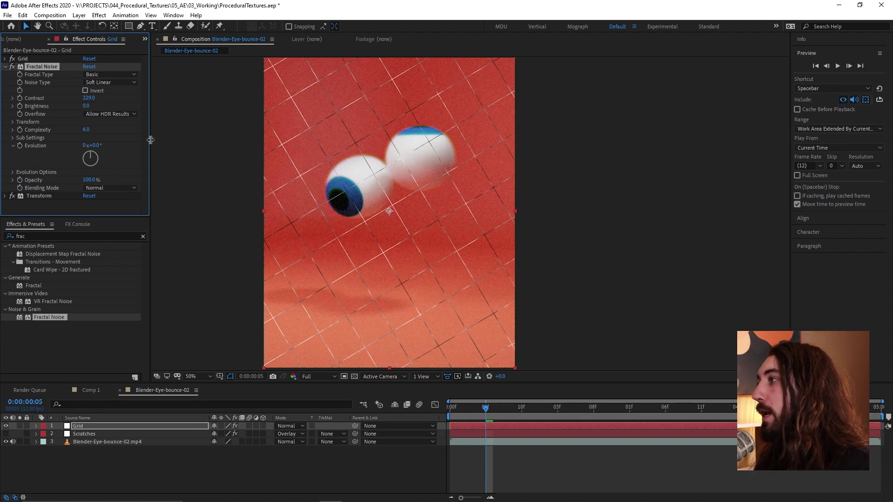
left_click_drag(86, 106, 99, 117)
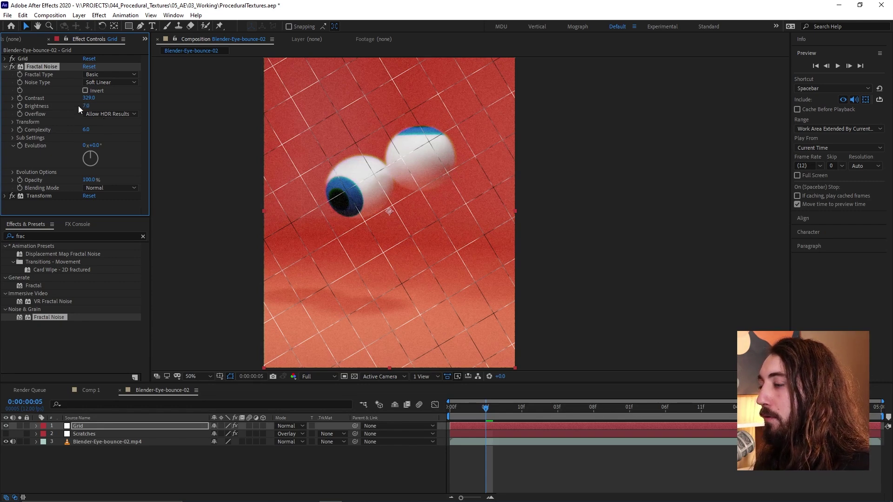
Set the Grid layer to Add mode at 13% opacity and preview
left_click(194, 426)
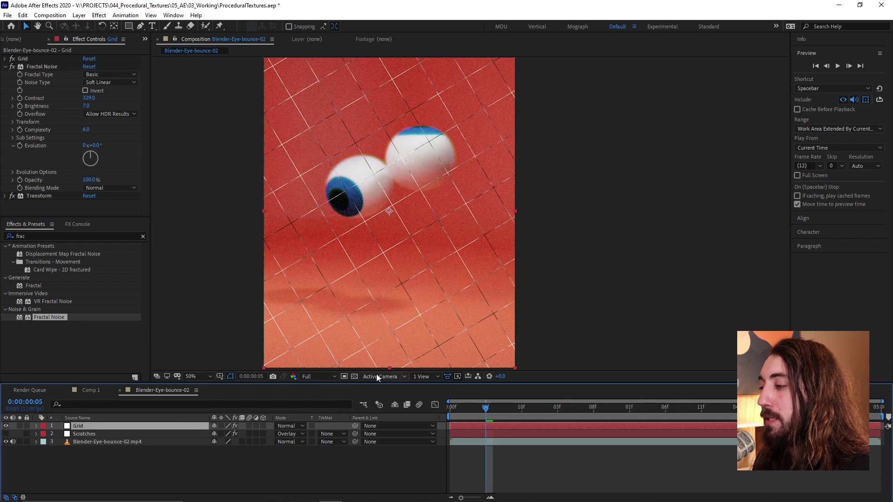
key("shift+equal")
key("shift+equal")
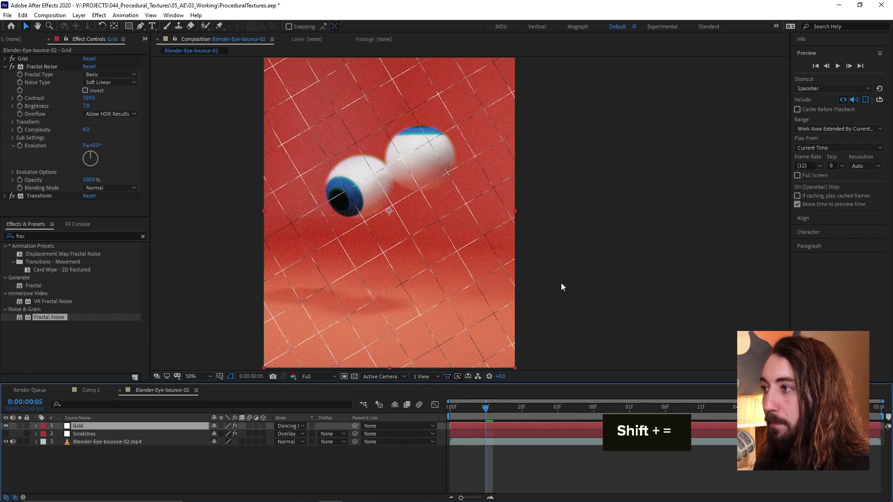
key("shift+equal")
key("shift+equal")
key("shift+equal")
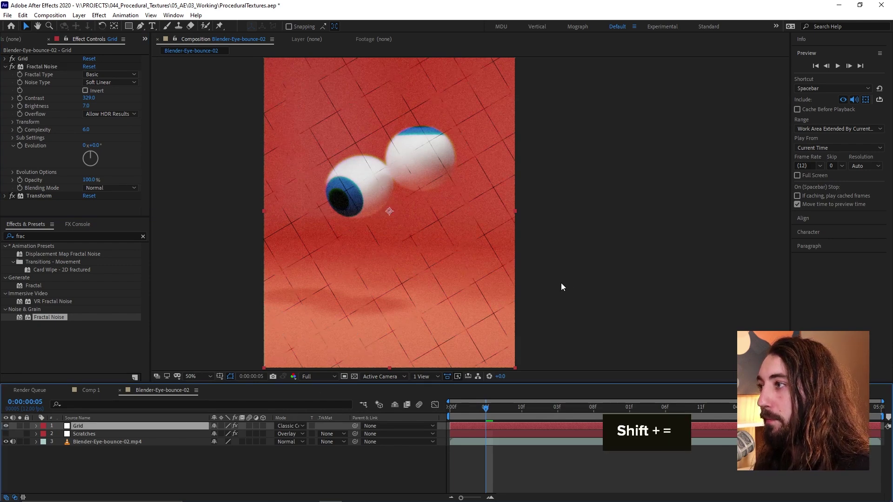
key("shift+equal")
key("shift+equal")
key("shift+equal")
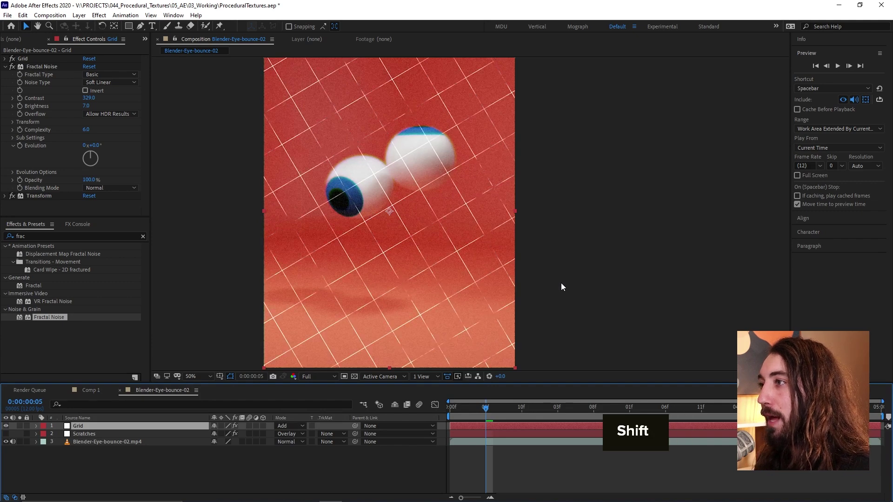
scroll(485, 189, "up", 3)
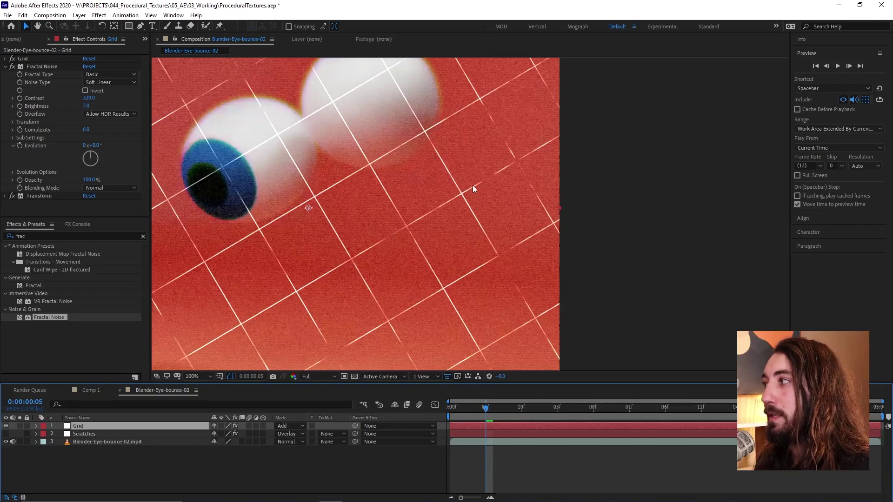
scroll(469, 201, "down", 4)
scroll(469, 201, "up", 2)
key("space")
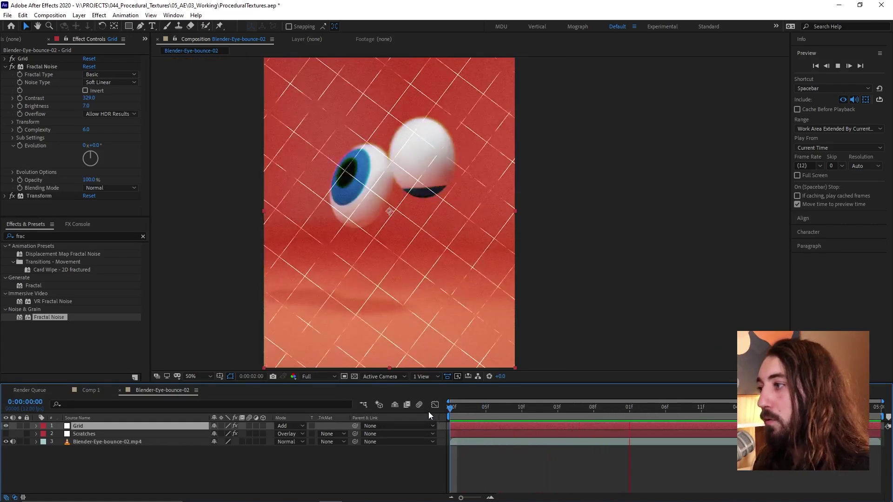
key("space")
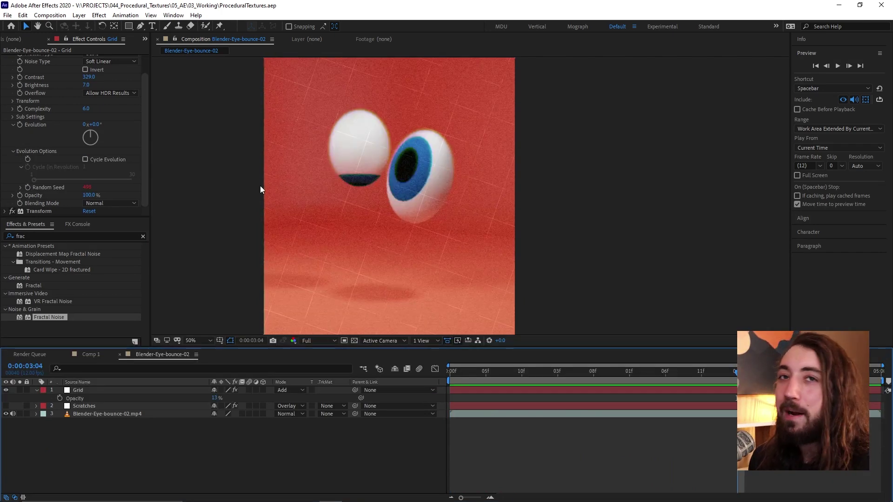
Create a new white solid with Fractal Noise and Contrast raised to 232
left_click(84, 16)
mouse_move(90, 25)
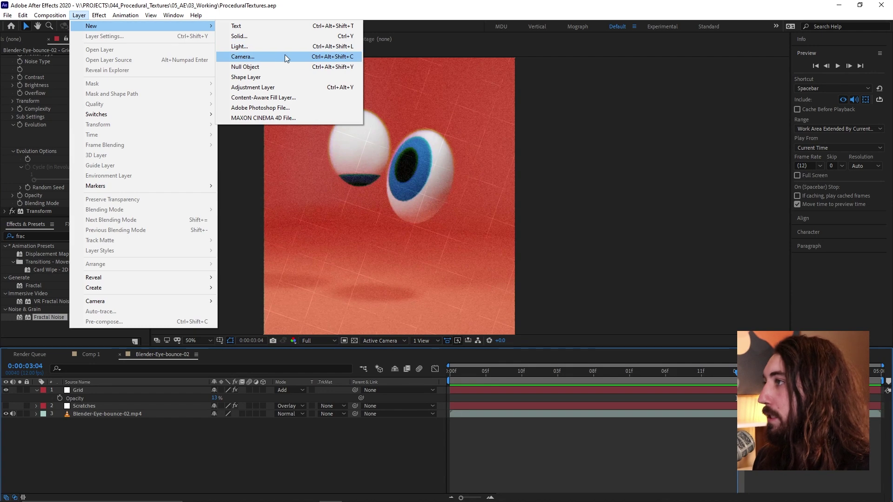
left_click(286, 39)
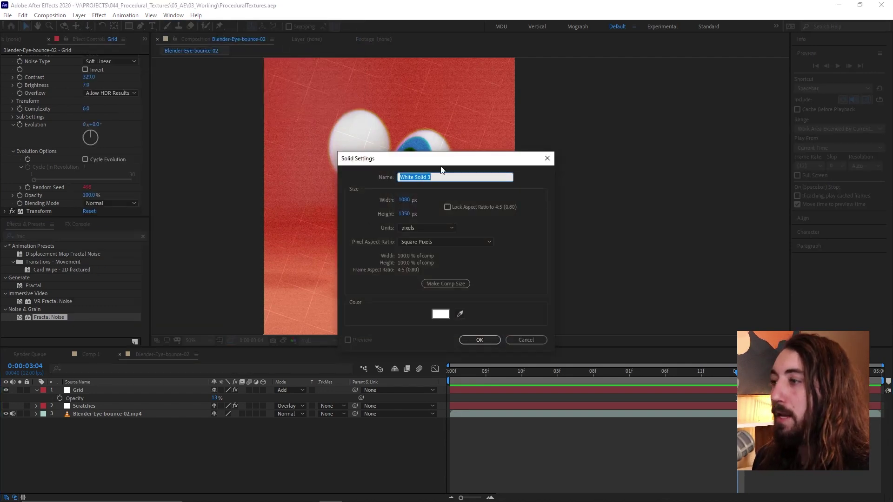
left_click(484, 341)
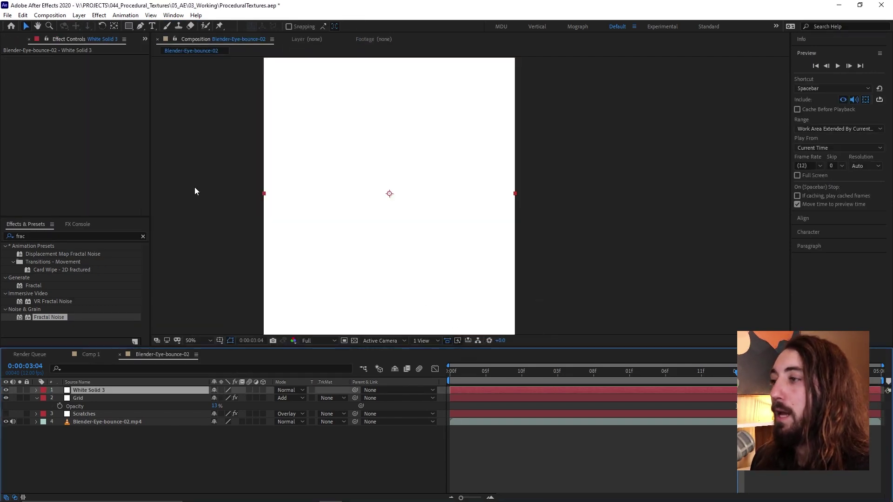
double_click(61, 316)
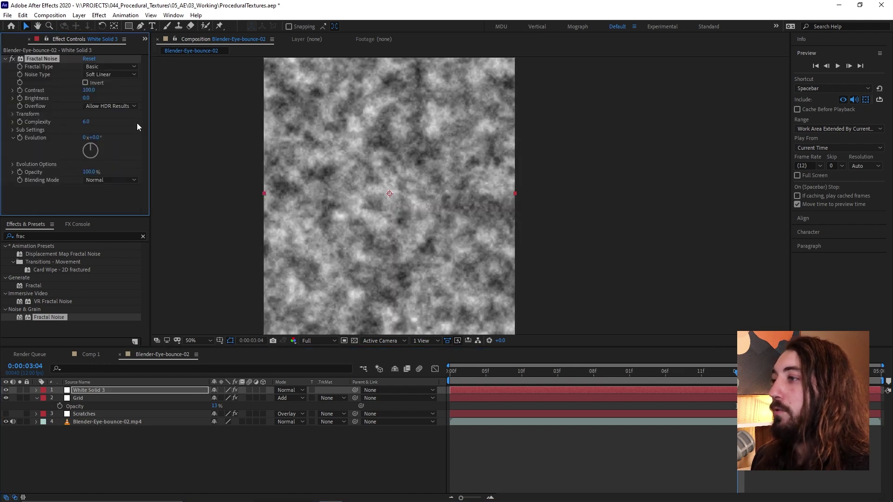
left_click_drag(89, 90, 143, 93)
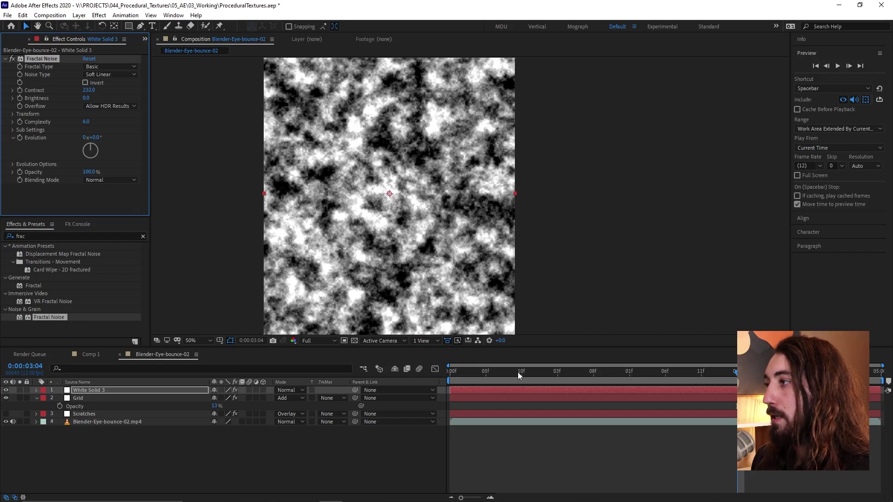
Drive the noise Evolution with the expression time*350 and preview it
left_click(494, 380)
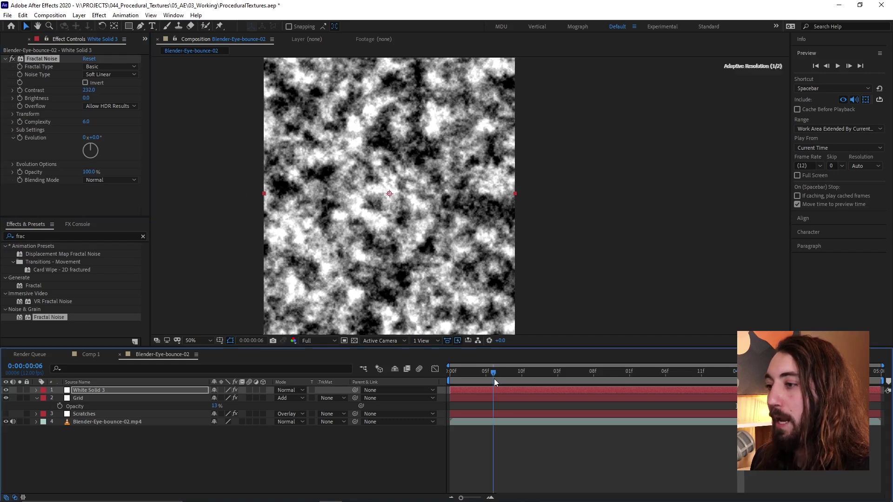
left_click(20, 138, "alt")
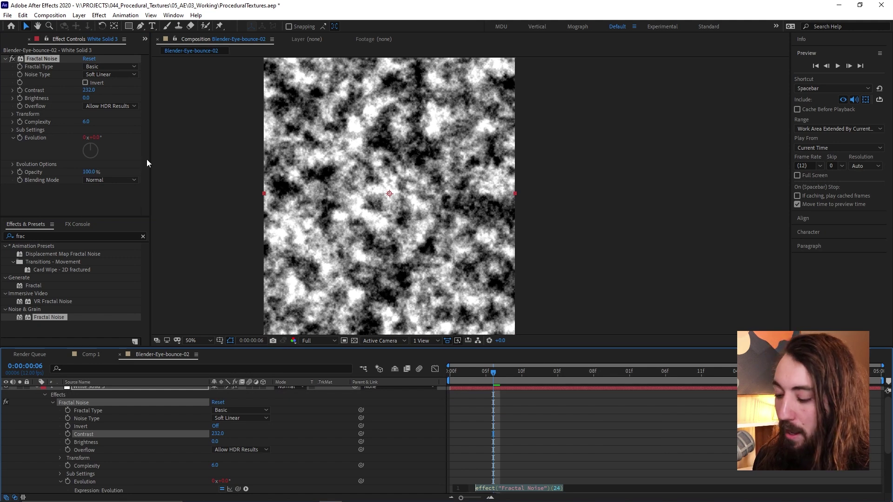
type("time*350")
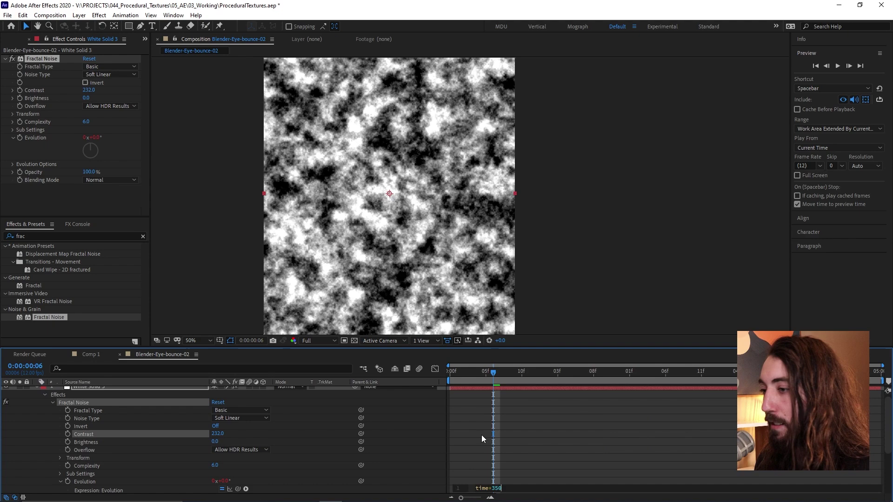
left_click(481, 434)
key("space")
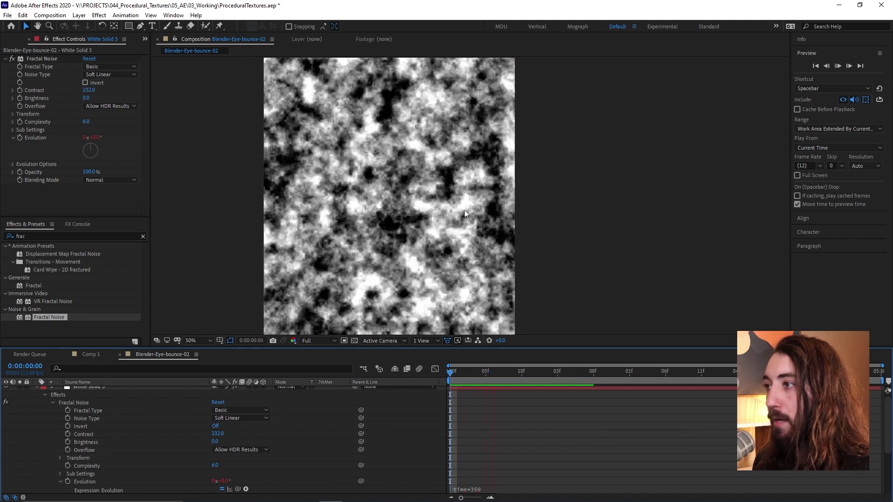
key("space")
mouse_move(555, 371)
left_mouse_down()
mouse_move(545, 375)
mouse_move(639, 376)
mouse_move(564, 376)
left_mouse_up()
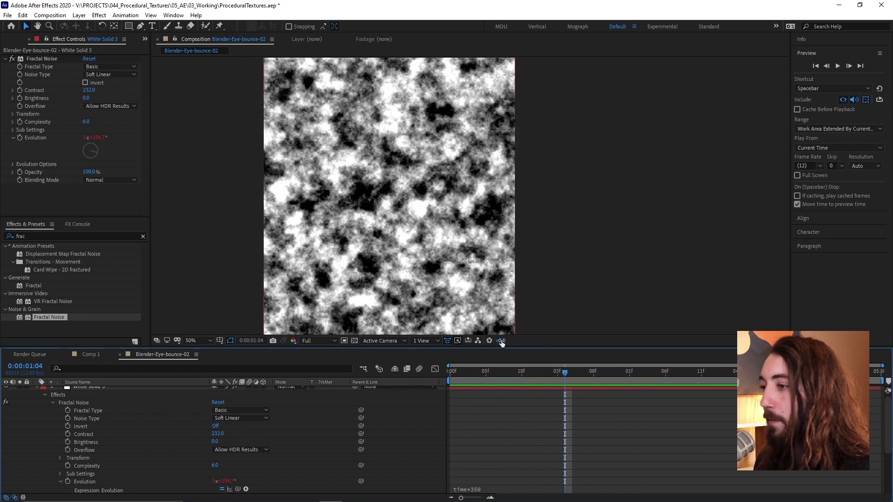
Apply Mosaic to White Solid 3 with 1 horizontal and 30 vertical blocks, brightness 7
left_click(67, 233)
type("m")
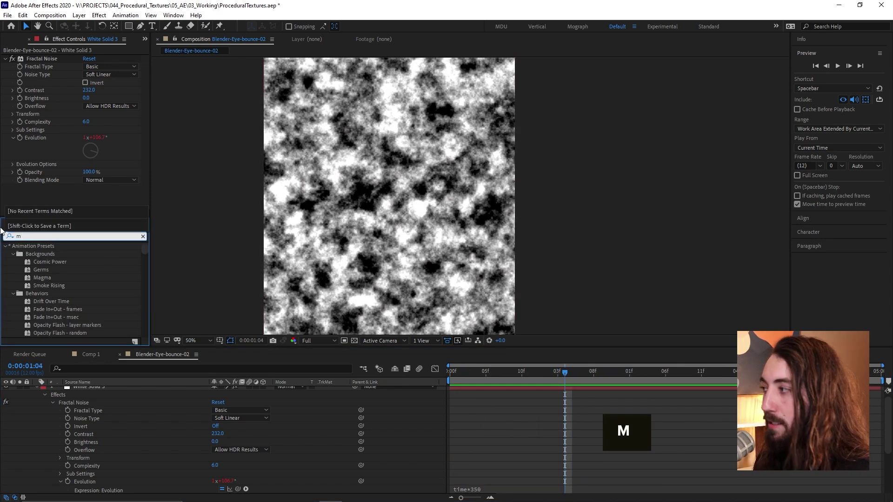
type("os")
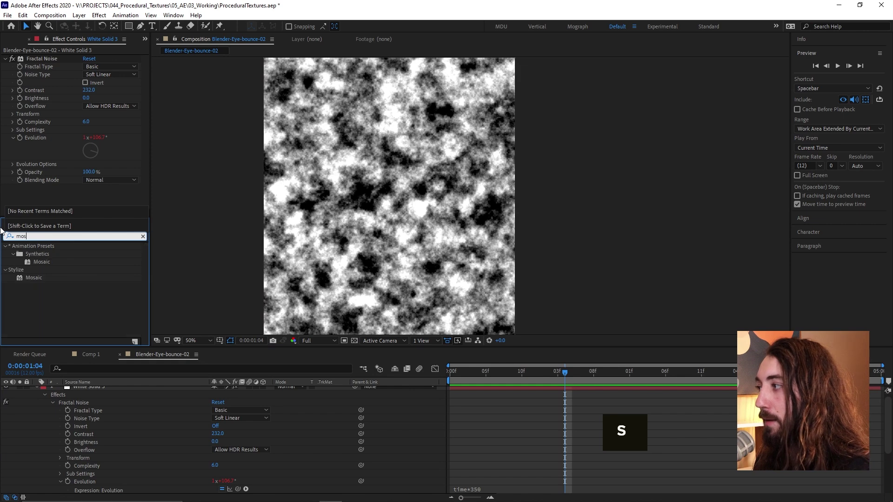
left_click(41, 278)
double_click(39, 278)
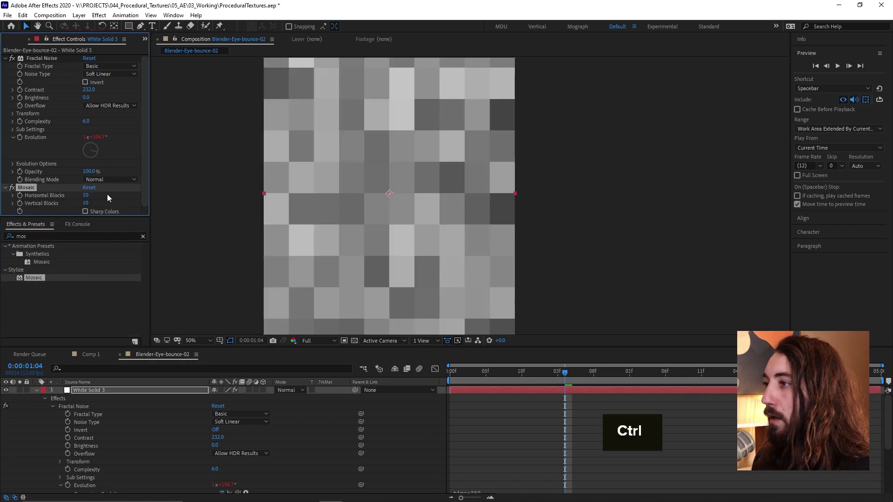
left_click_drag(85, 195, 2, 195)
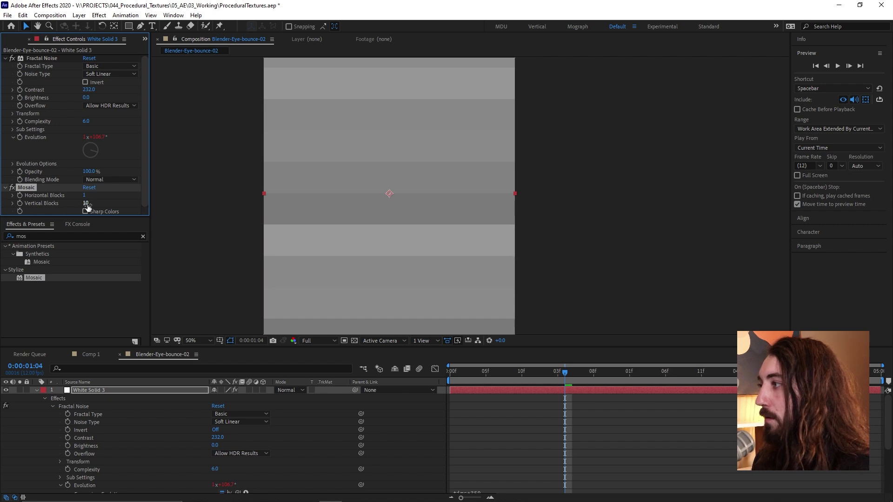
left_click_drag(88, 206, 97, 204)
left_click_drag(86, 98, 167, 90)
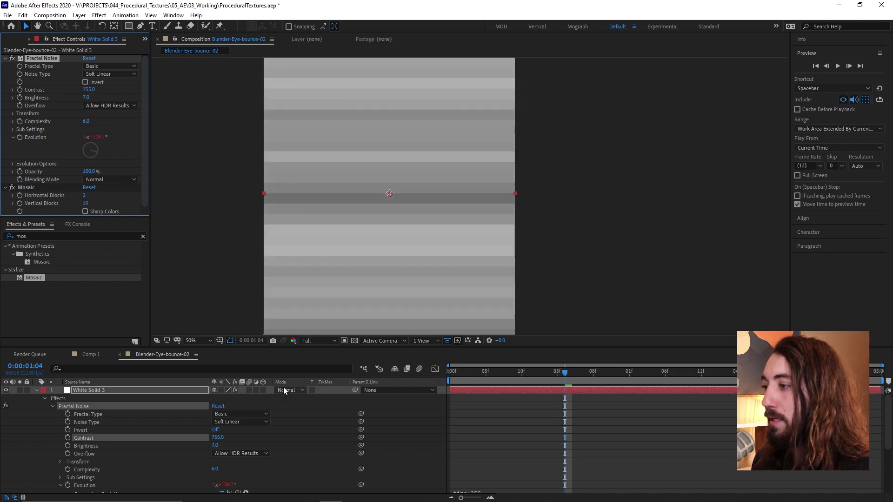
left_click(159, 390)
Switch White Solid 3 to Darken, hide the Grid layer, and preview the noise over the eyeballs
key("shift+equal")
key("shift+equal")
key("shift+equal")
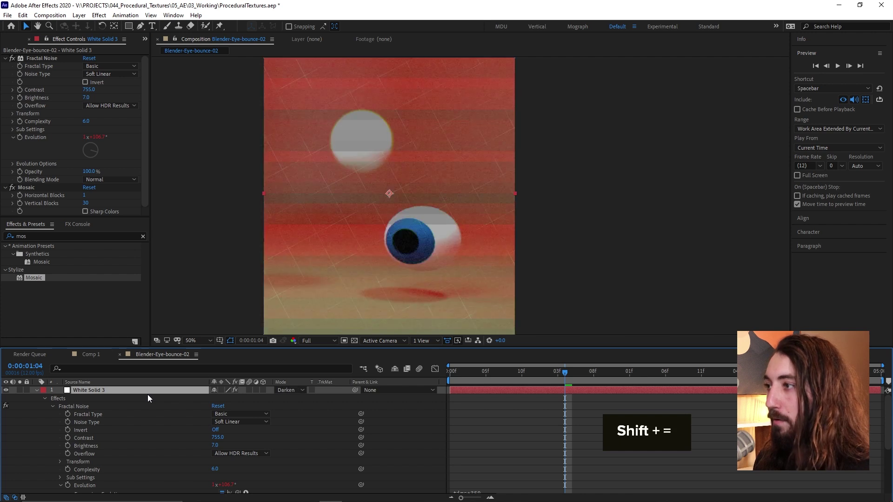
left_click(36, 389)
left_click(6, 398)
key("space")
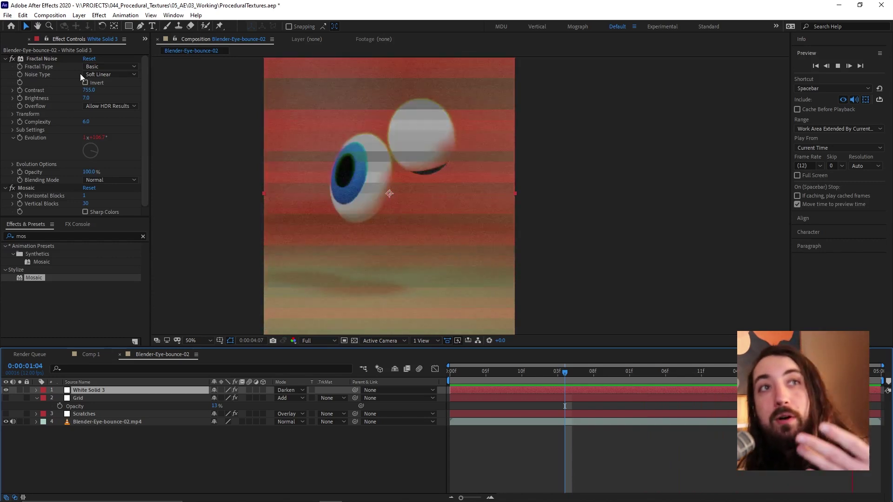
key("space")
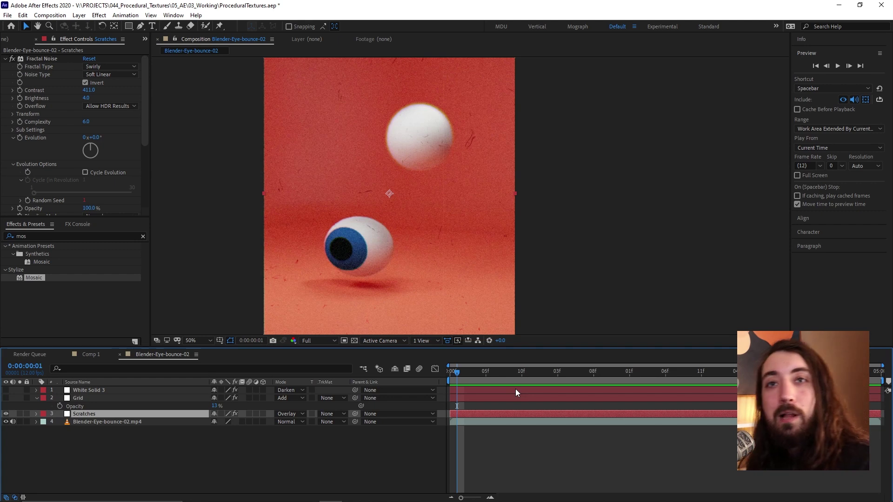